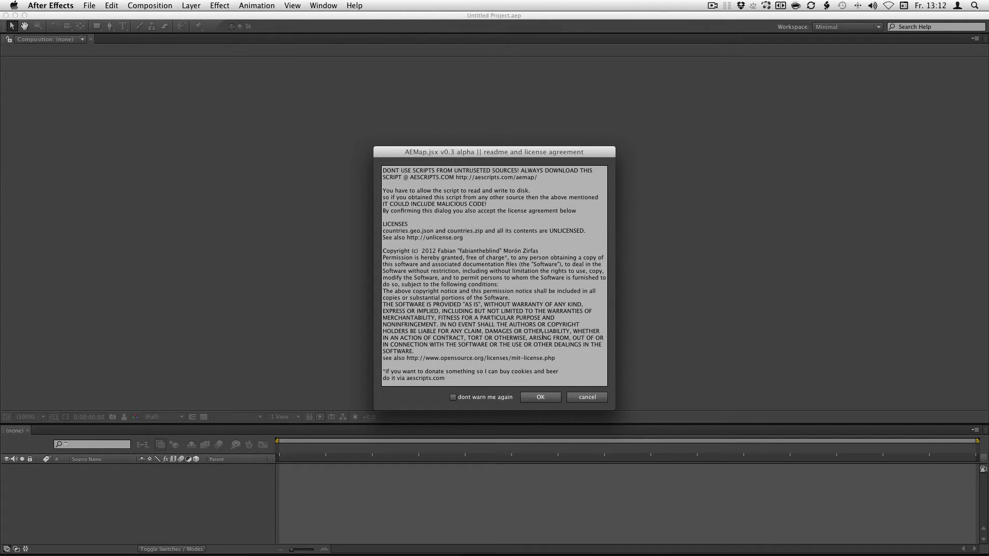
Accept the AEMap license agreement to bring up the AEMap v0.3 panel.
click(541, 399)
drag(445, 379, 382, 371)
click(538, 399)
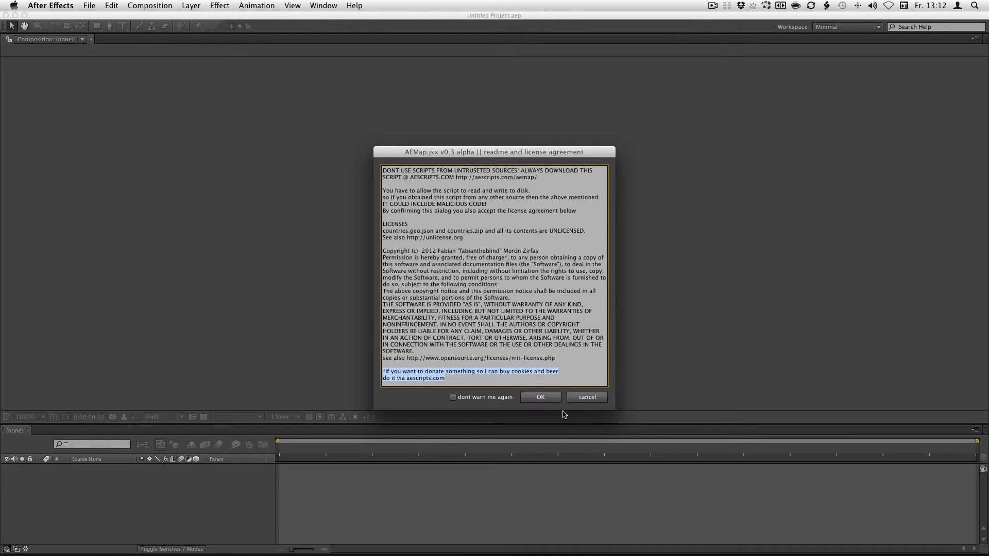
click(549, 400)
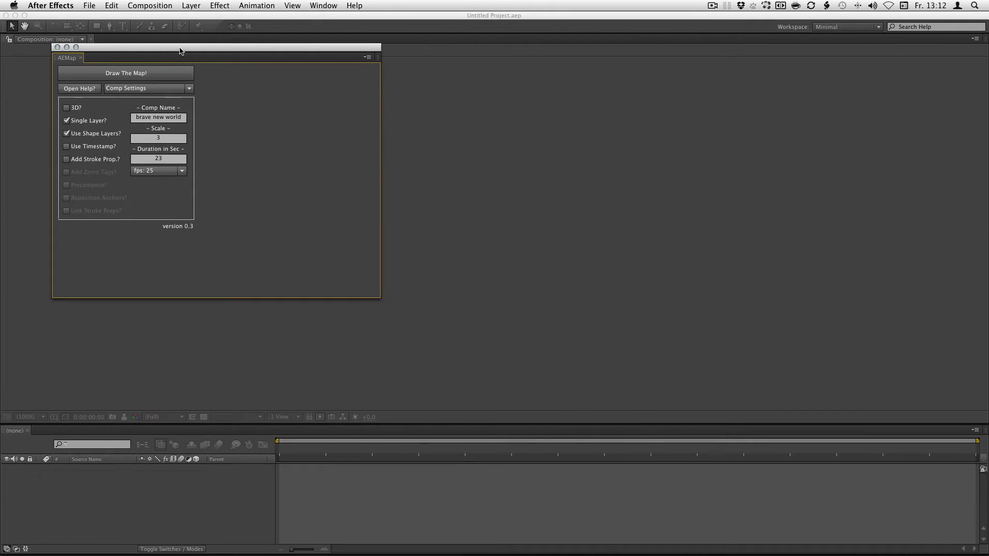
Shrink the AEMap panel, move it to the centre, and keep the Comp Settings page selected.
drag(782, 332, 603, 273)
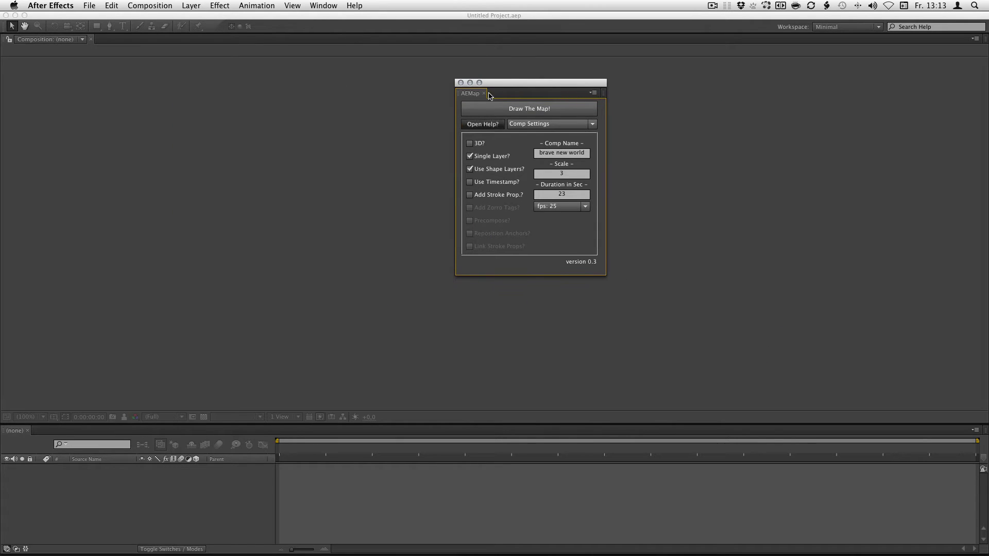
drag(507, 85, 481, 188)
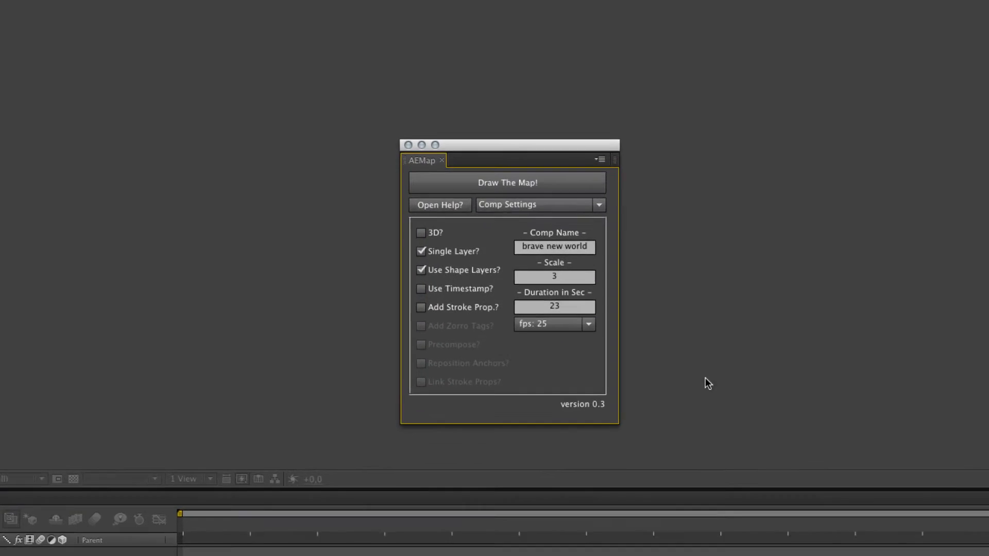
click(494, 156)
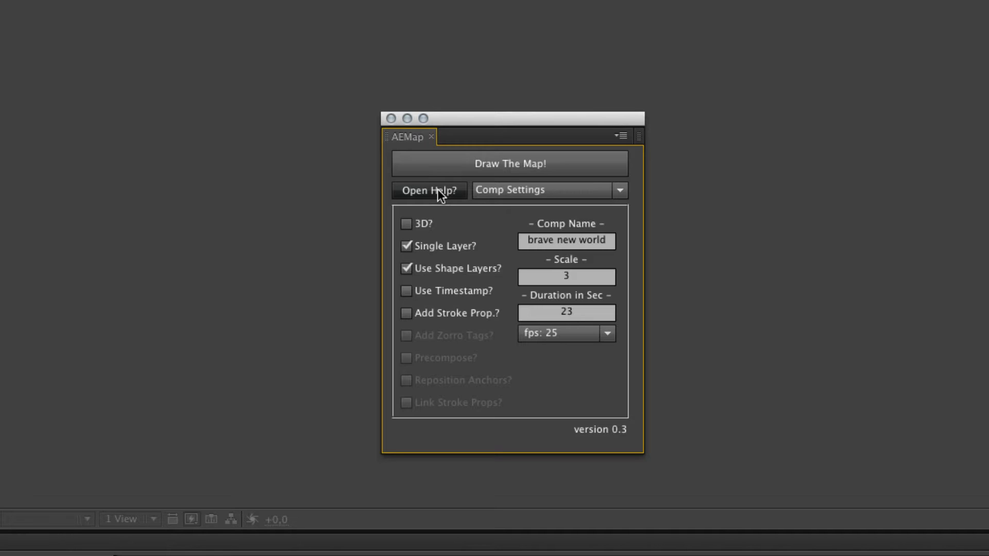
click(542, 192)
click(542, 190)
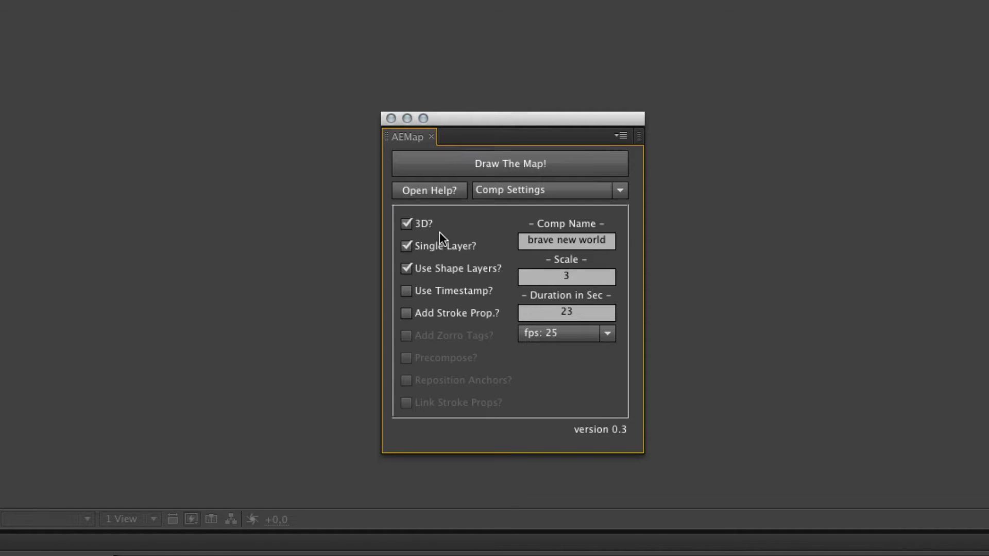
Uncheck Single Layer so each country gets its own layer, unlocking Zorro Tags, Precompose and Reposition Anchors.
click(455, 246)
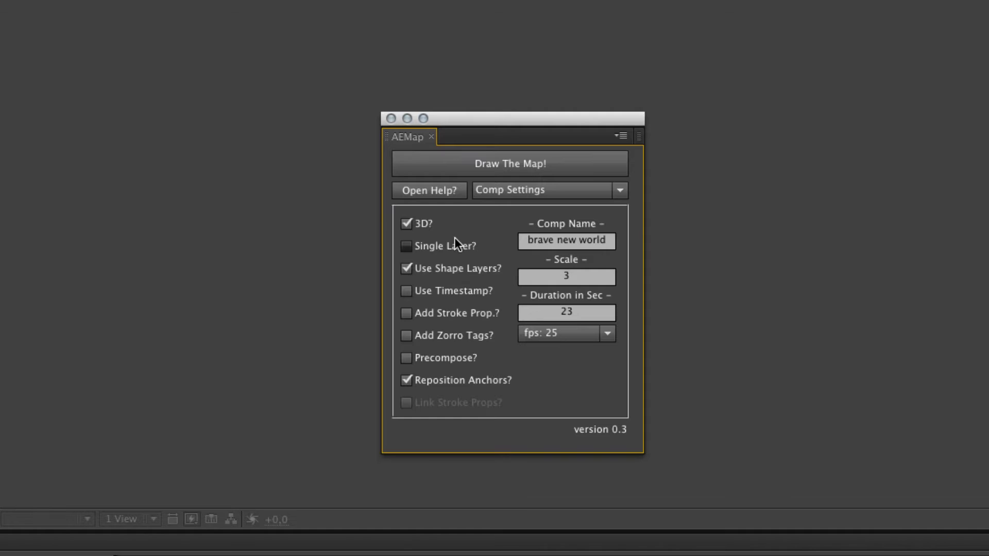
click(463, 250)
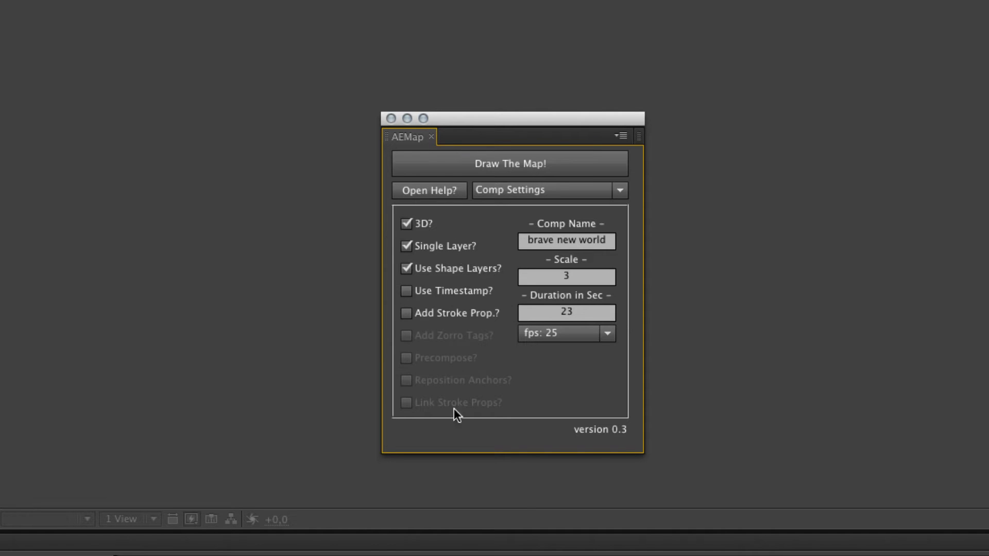
mouse_move(457, 384)
click(436, 241)
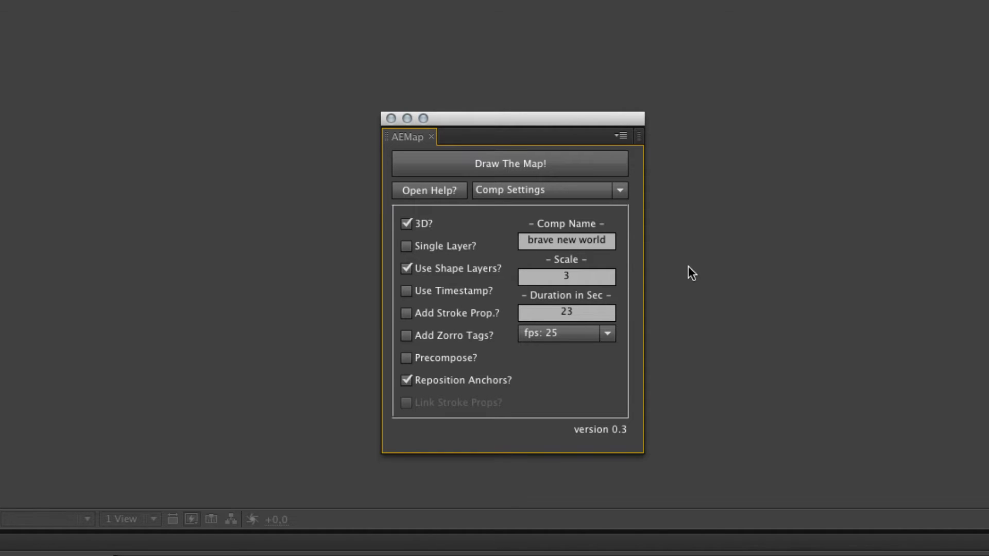
click(413, 266)
click(431, 268)
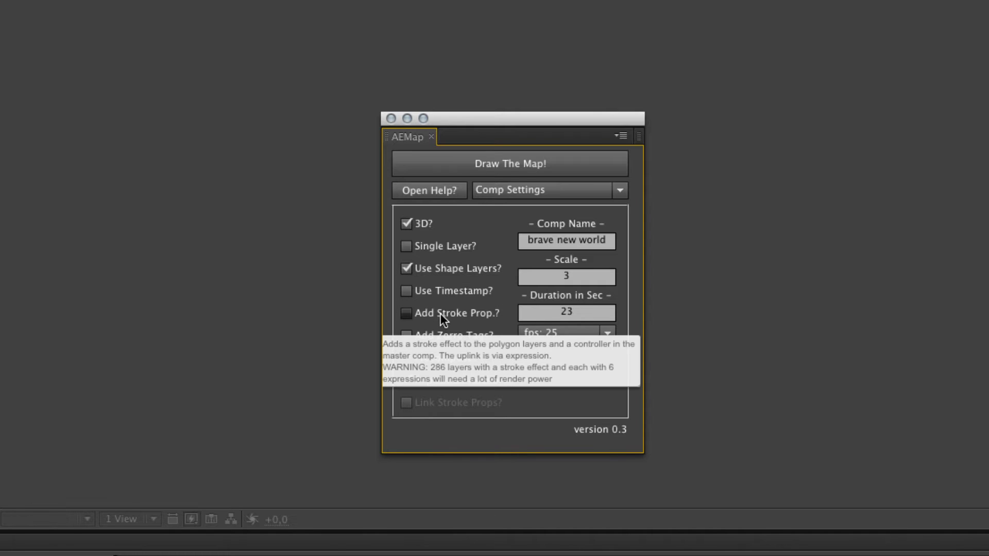
click(407, 267)
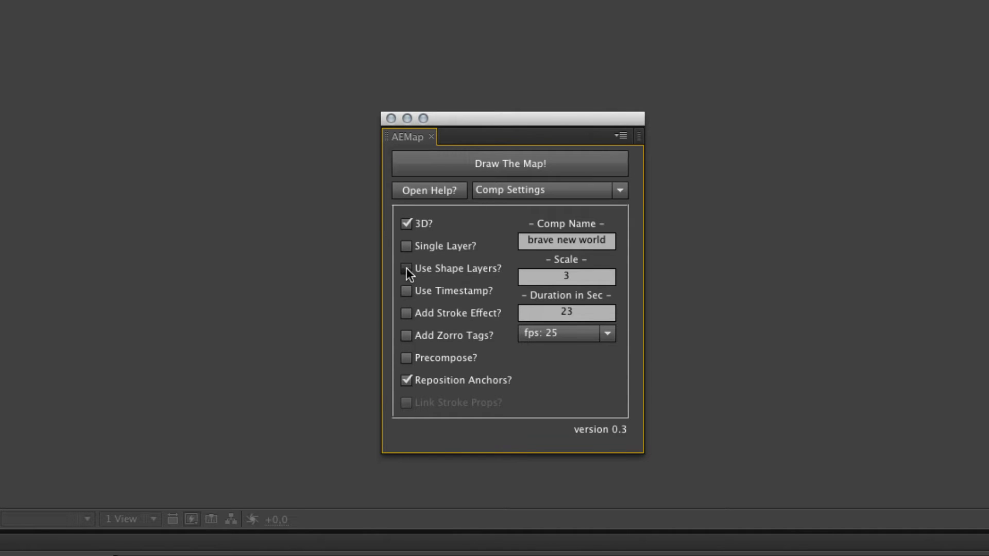
click(406, 268)
click(406, 268)
click(408, 269)
click(408, 266)
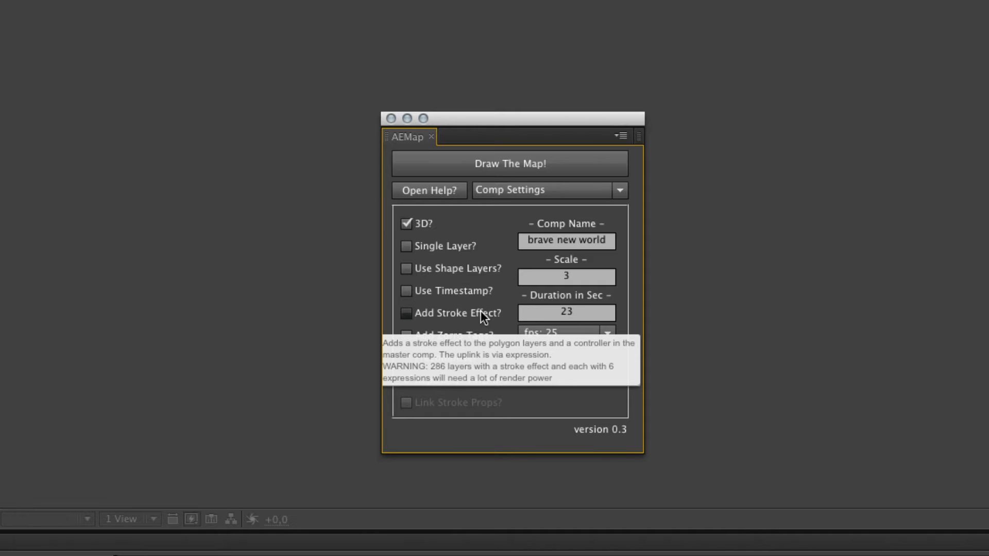
click(418, 268)
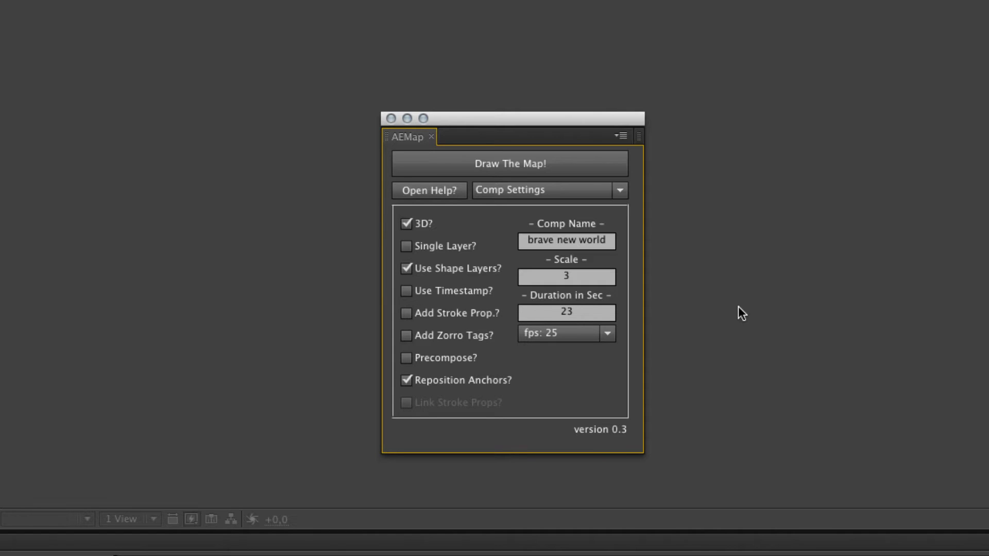
Enable Add Stroke Prop. for the country layers and turn off Link Stroke Props.
mouse_move(437, 270)
click(405, 313)
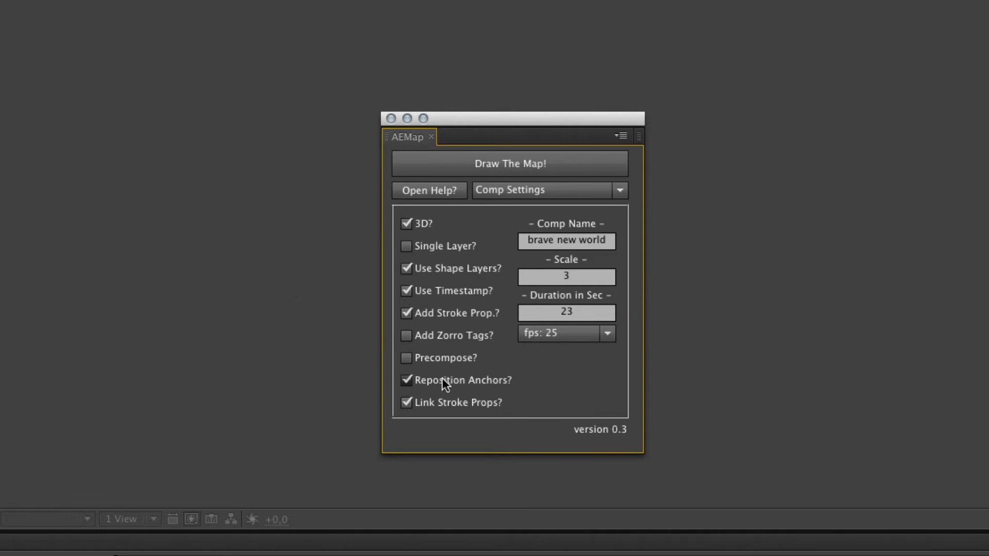
click(437, 405)
Keep Add Stroke Prop. and Add Zorro Tags on, and enable Precompose and Reposition Anchors.
click(404, 318)
click(408, 314)
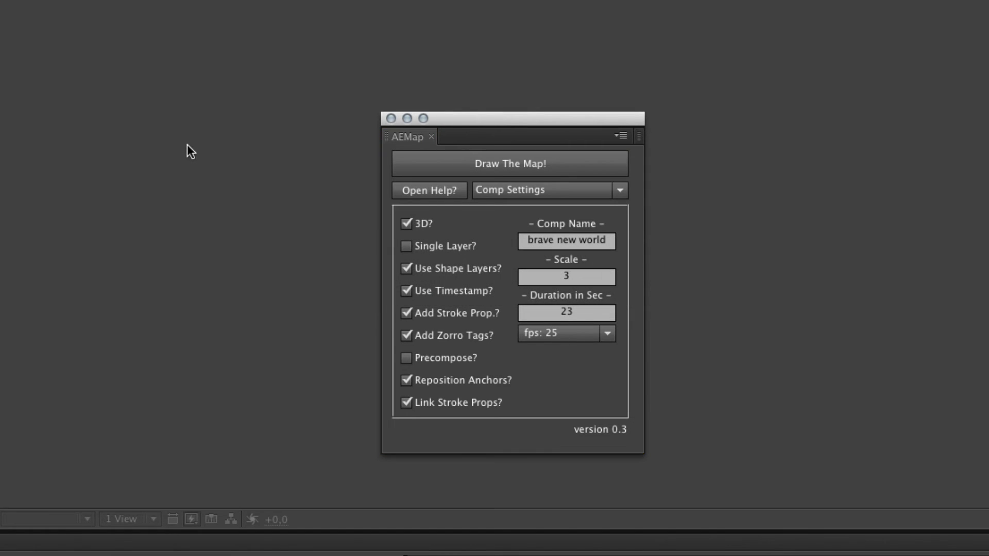
click(412, 338)
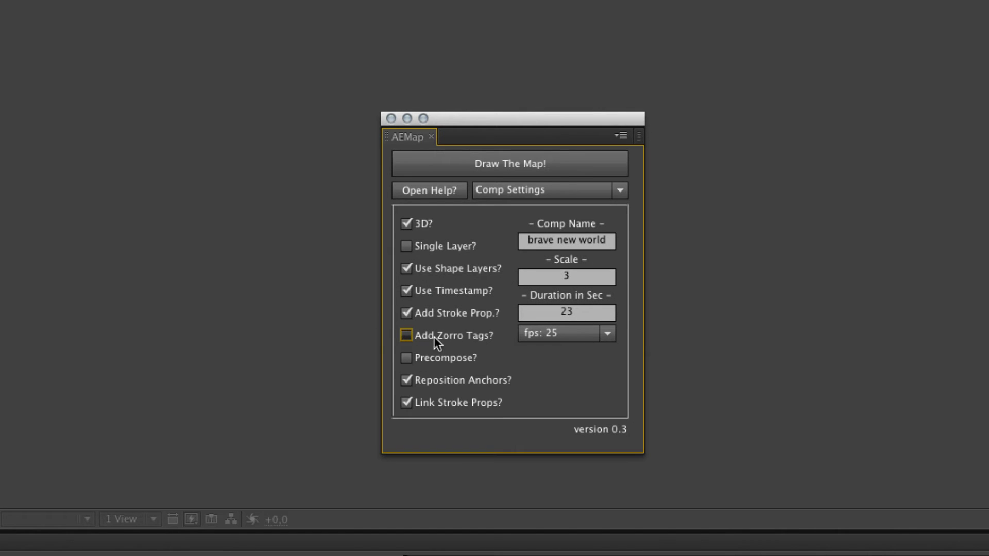
click(434, 336)
click(443, 360)
click(446, 379)
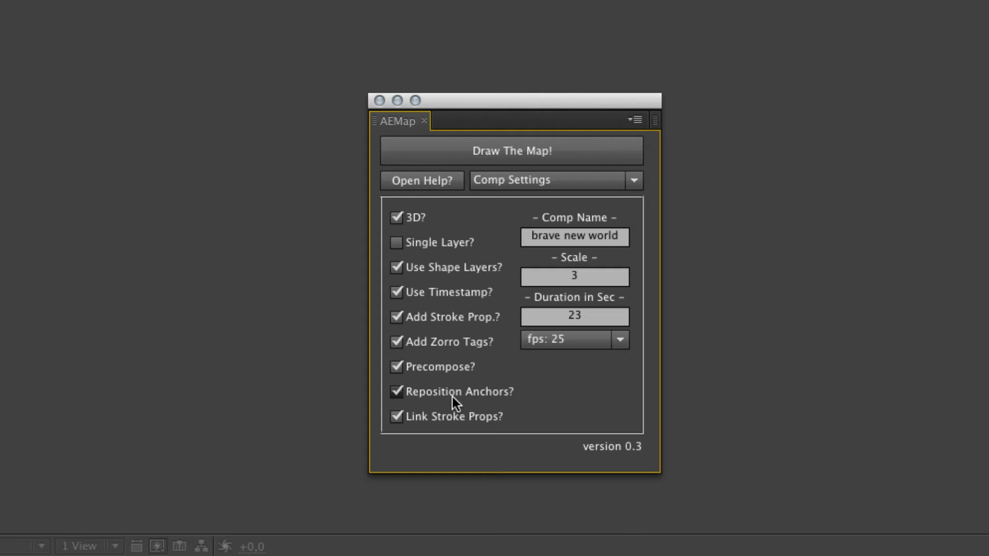
Set map scale to .5, keep 25 fps, turn off 3D, then show the Fill Settings page.
click(591, 280)
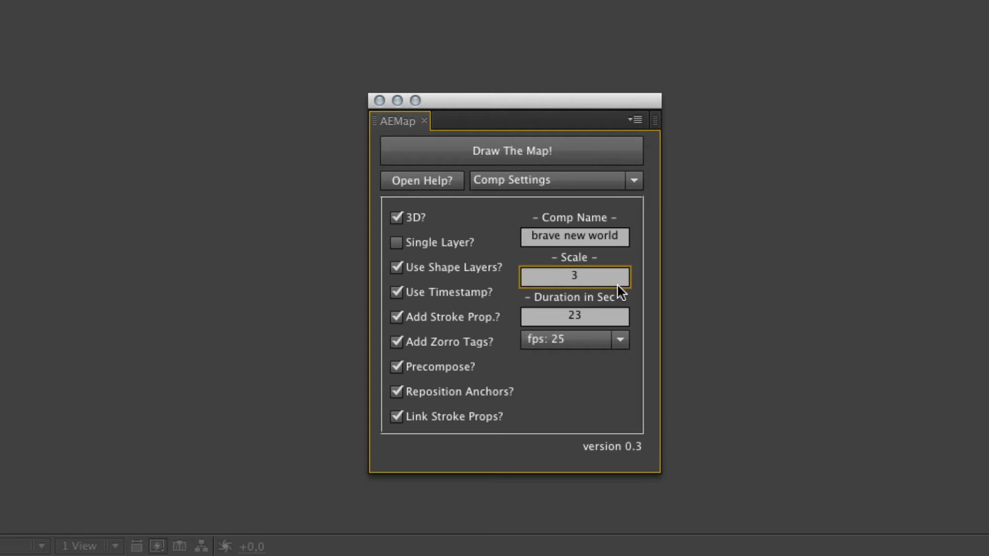
text(.5)
click(618, 339)
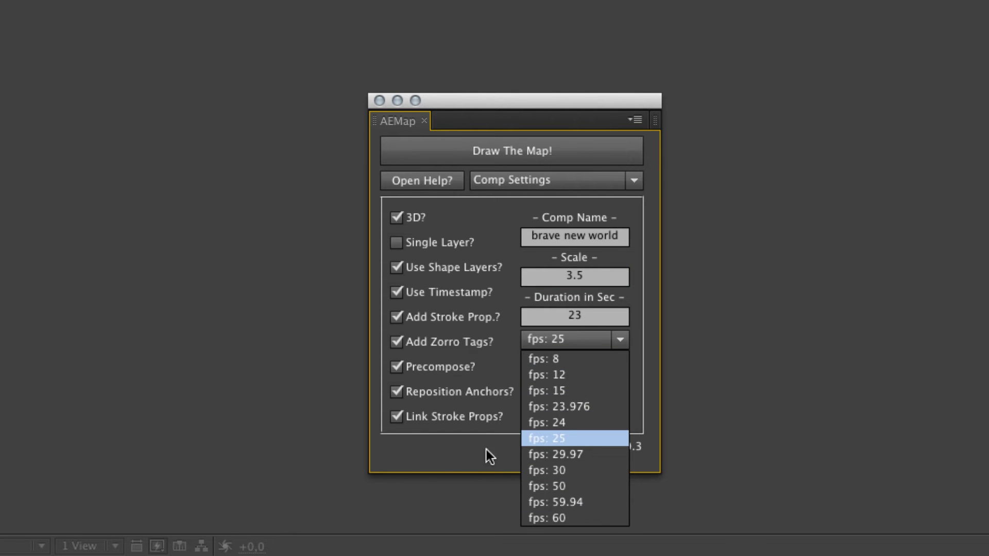
click(461, 449)
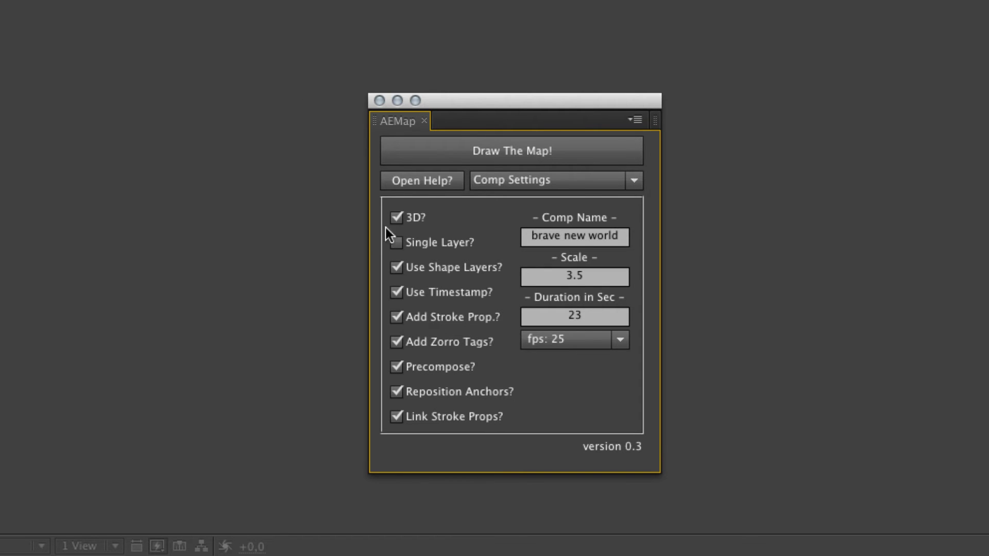
click(412, 213)
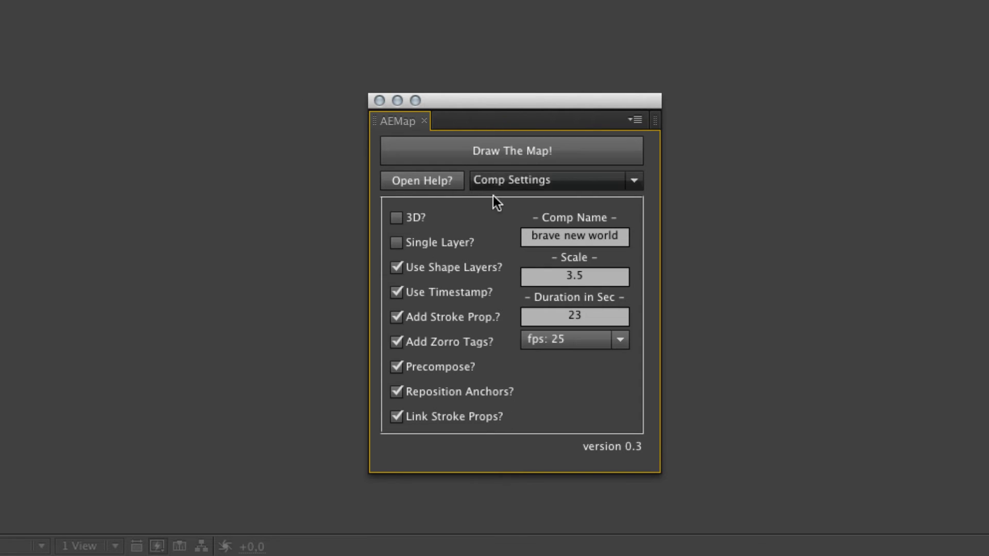
click(519, 180)
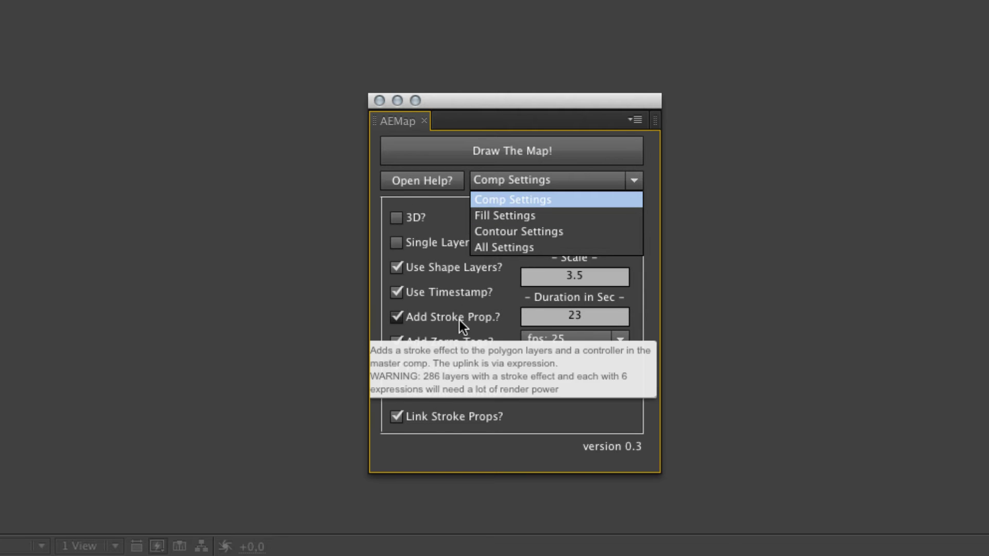
click(495, 215)
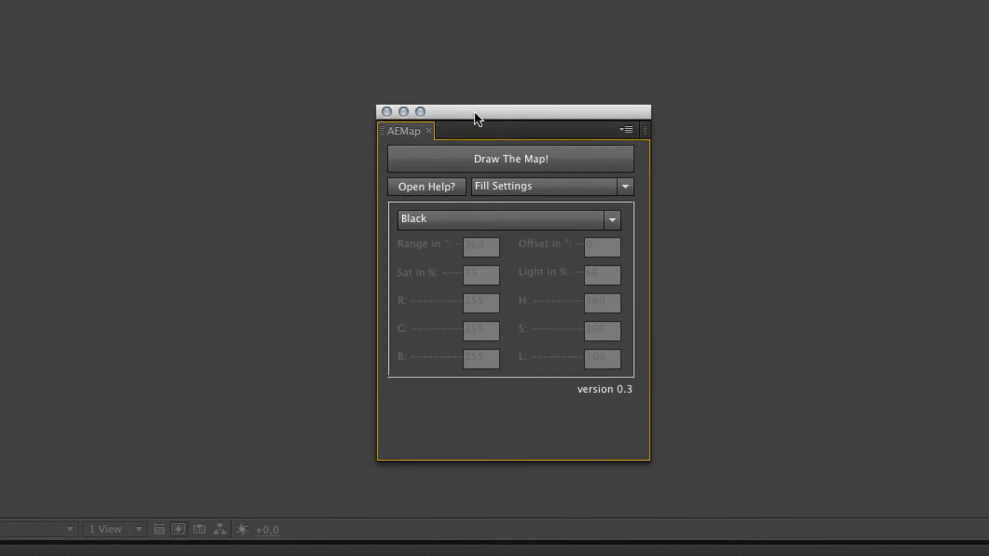
Set the fill preset to HSL colors with Range 30°, Offset 120°, Sat 23%, Light 66%.
click(605, 224)
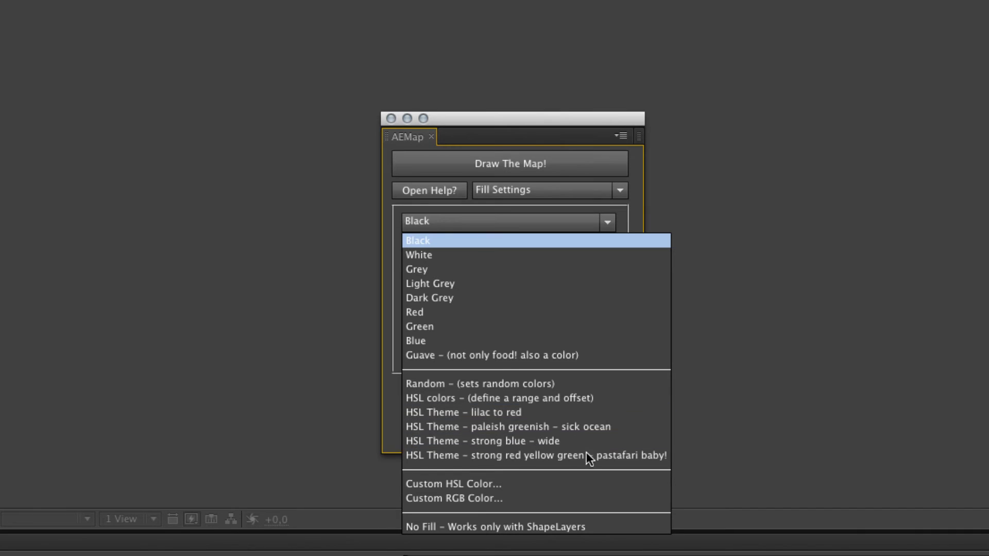
click(582, 425)
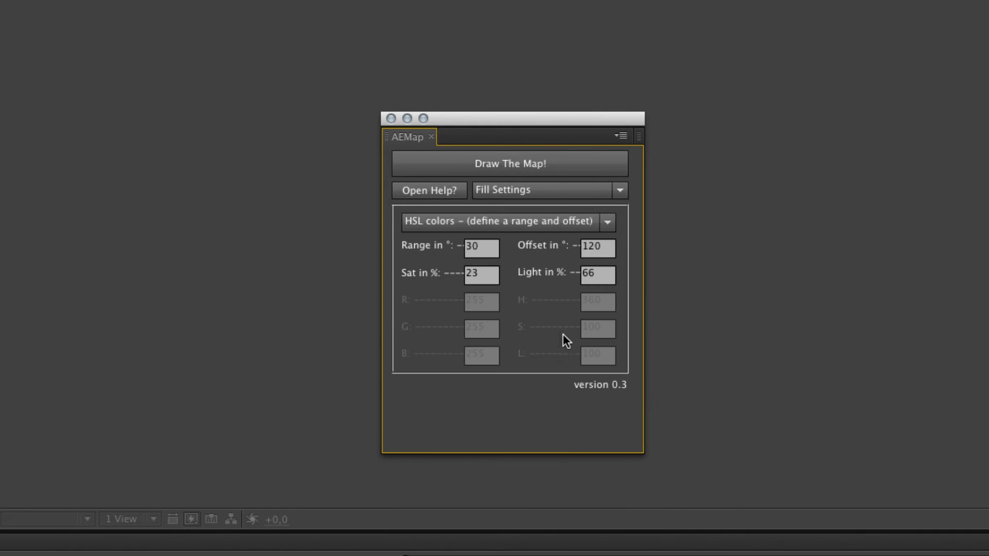
click(512, 223)
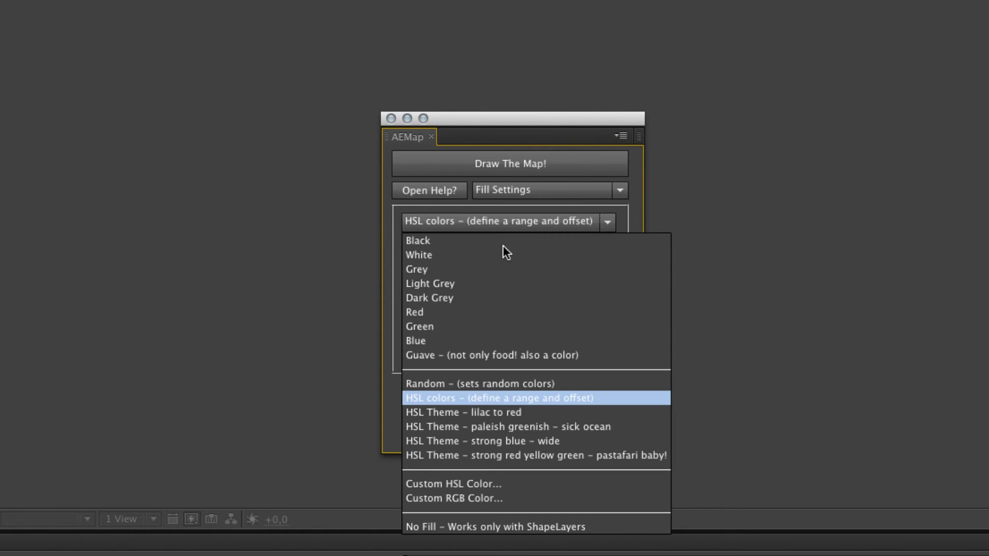
click(546, 398)
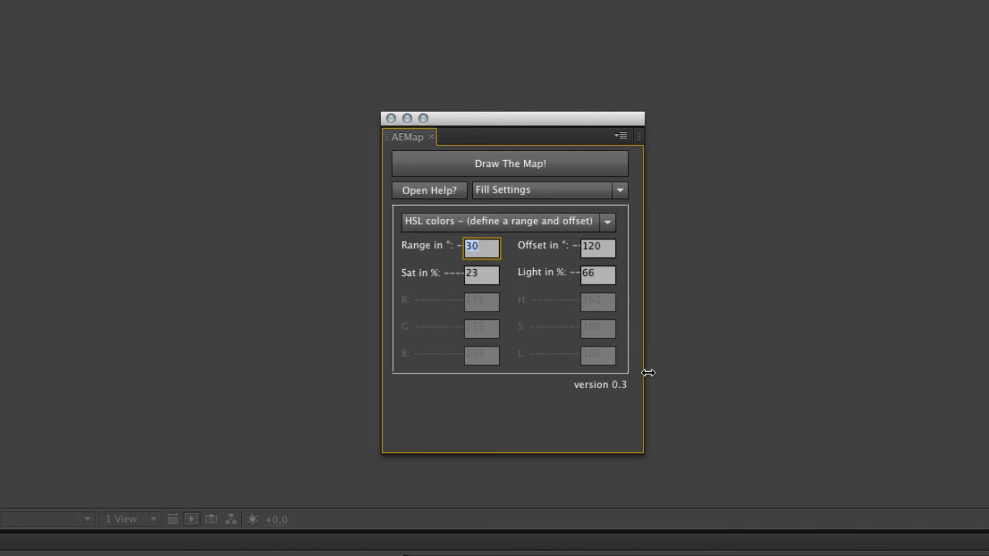
click(680, 375)
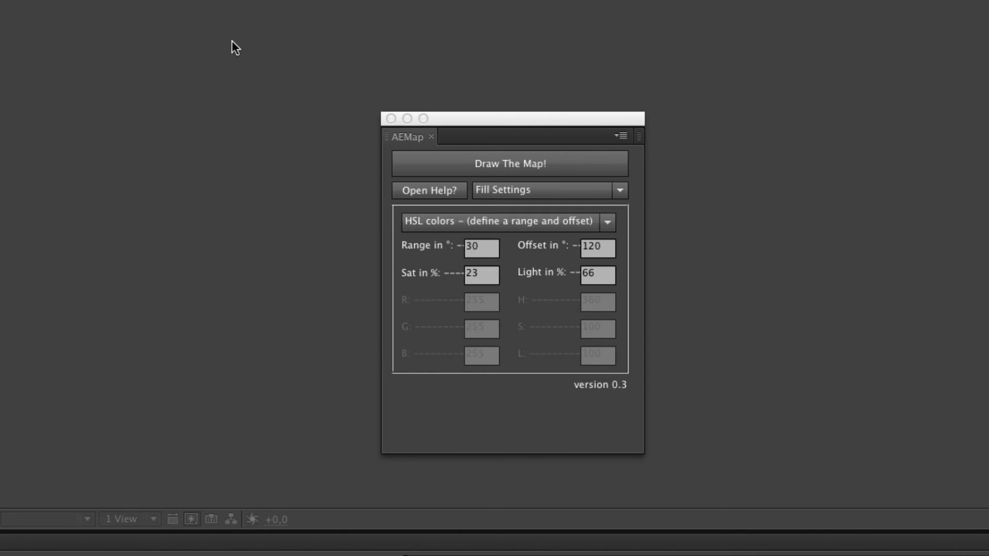
click(366, 4)
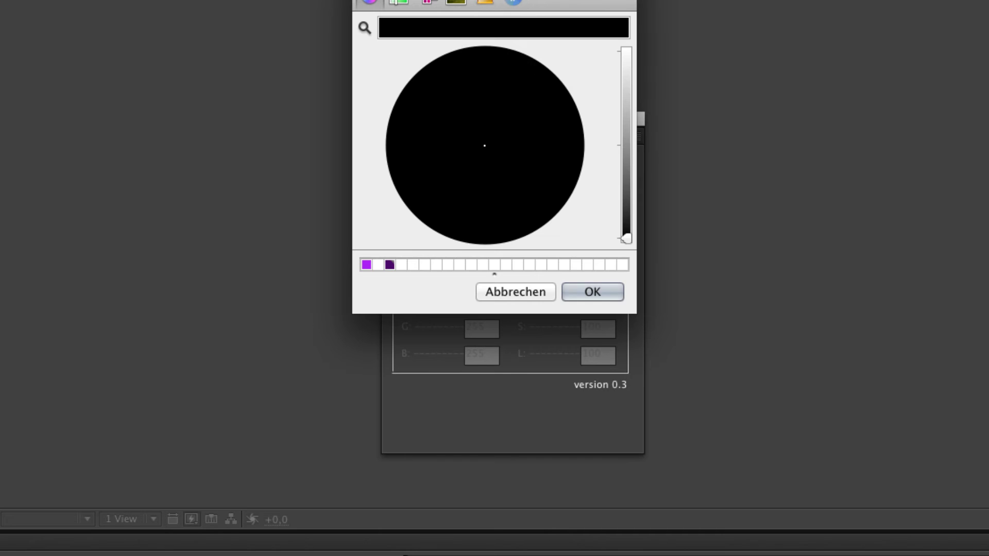
drag(541, 2, 266, 94)
drag(353, 348, 329, 208)
click(164, 204)
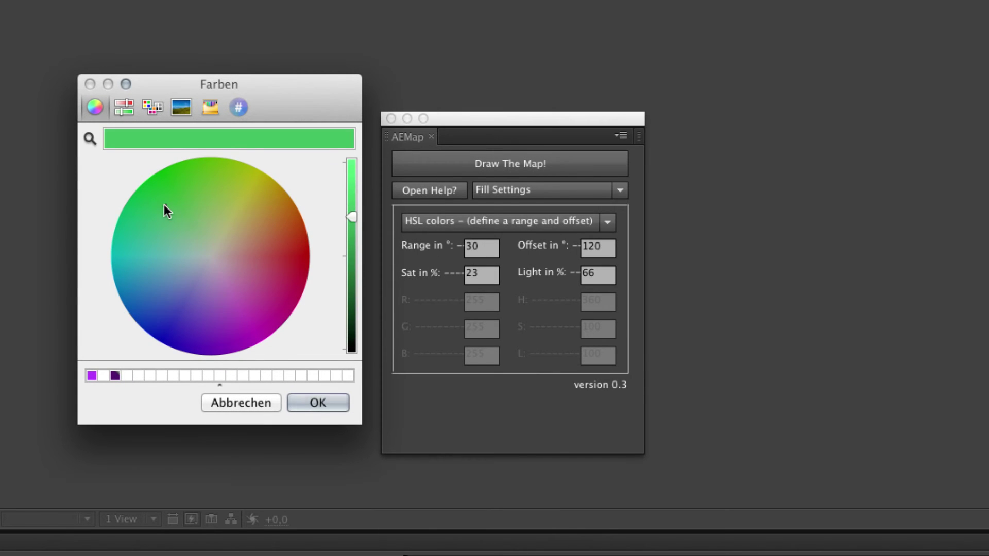
drag(449, 119, 585, 91)
key(super+Tab)
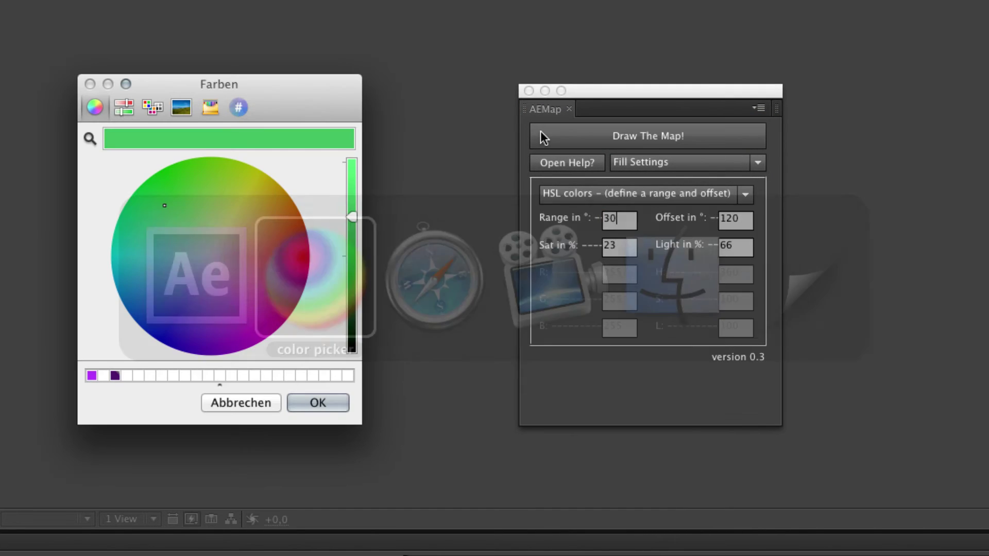
drag(292, 93, 434, 103)
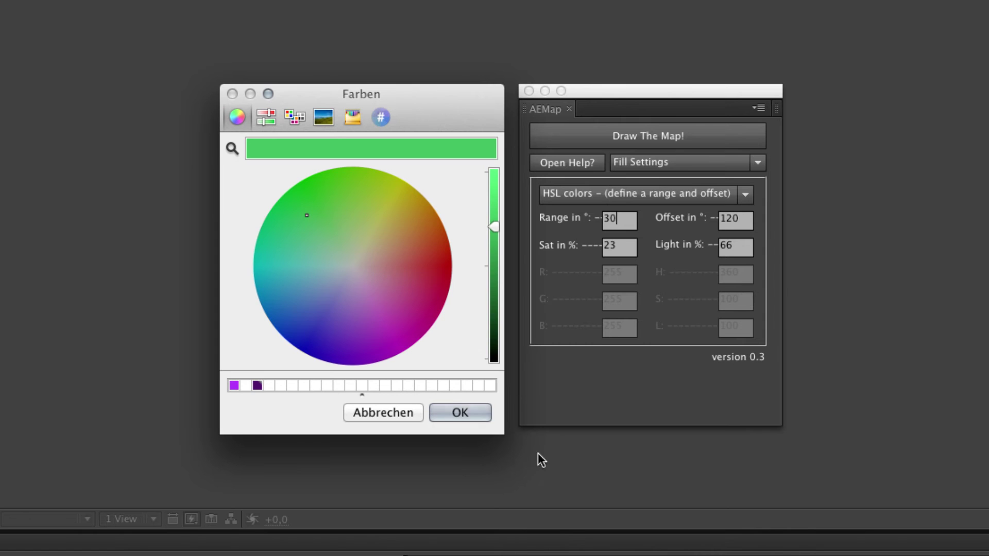
drag(504, 435, 504, 423)
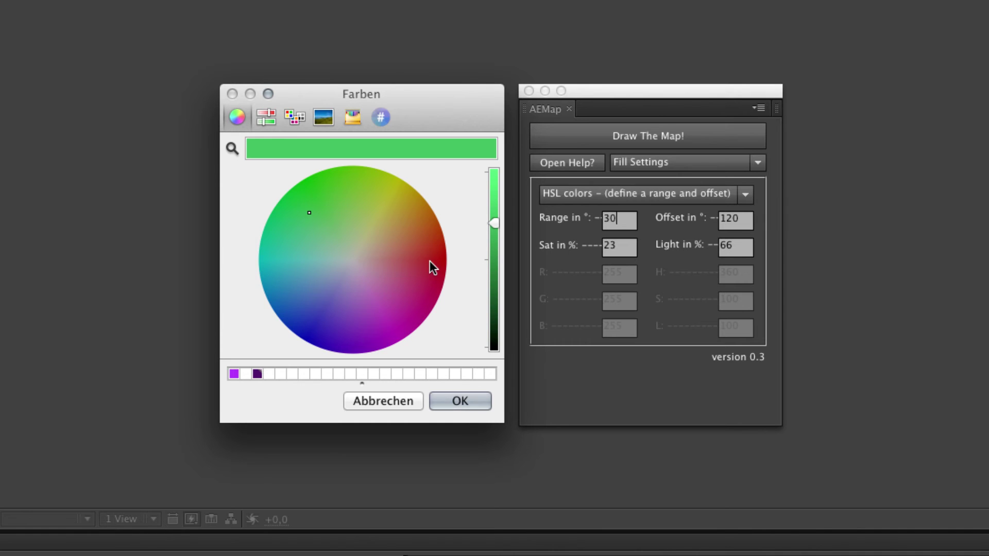
mouse_move(426, 259)
mouse_down()
mouse_move(391, 203)
mouse_move(432, 254)
mouse_move(418, 223)
mouse_move(431, 264)
mouse_up()
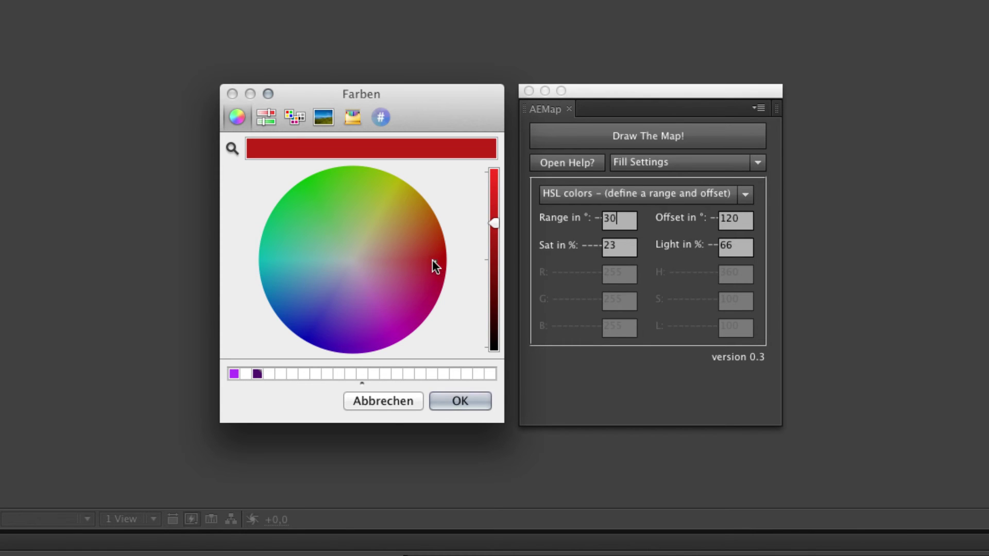
drag(434, 257, 300, 191)
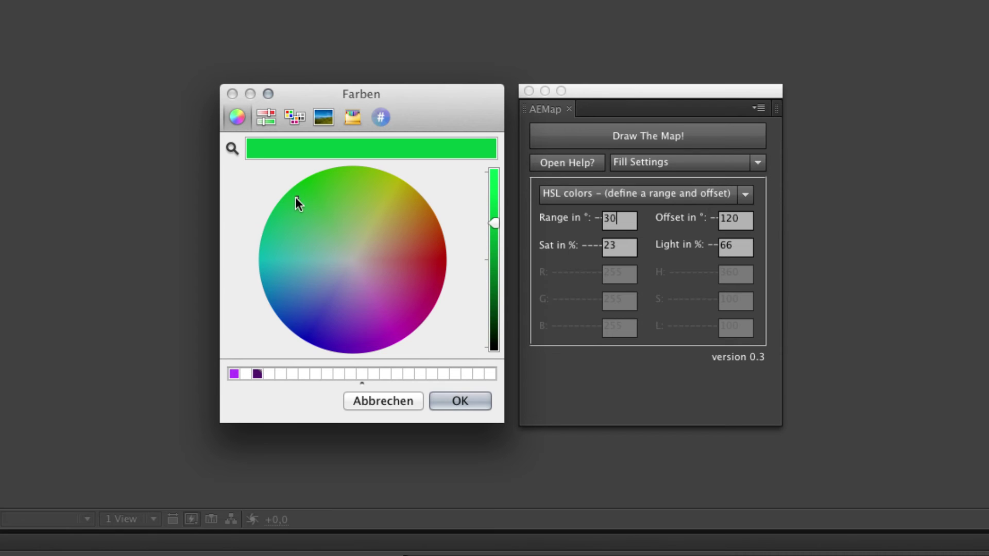
mouse_move(298, 198)
mouse_down()
mouse_move(281, 258)
mouse_move(289, 202)
mouse_move(272, 237)
mouse_move(291, 197)
mouse_up()
mouse_move(290, 205)
mouse_down()
mouse_move(342, 249)
mouse_move(280, 186)
mouse_up()
drag(493, 224, 493, 198)
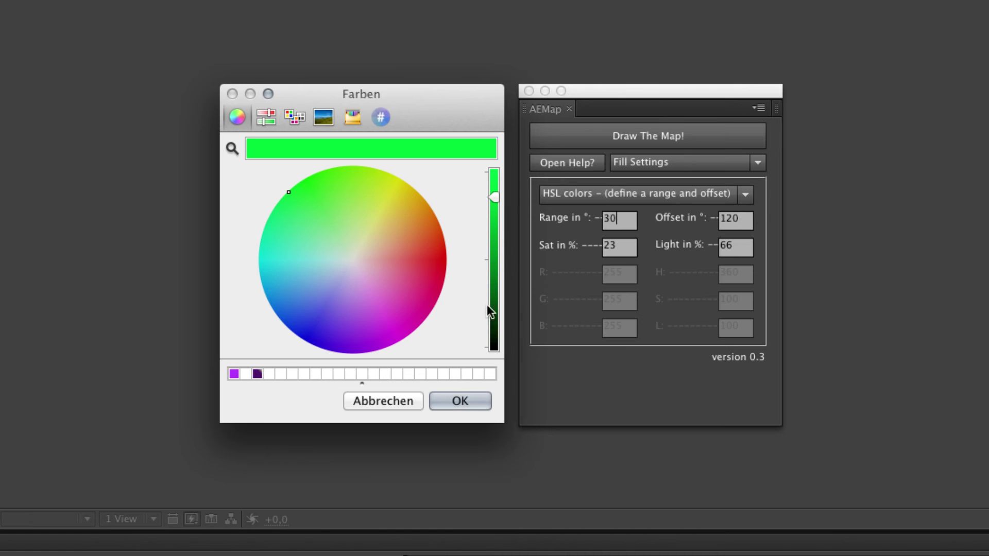
Close the colour picker and try the Custom HSL and Custom RGB fill colour presets.
click(468, 401)
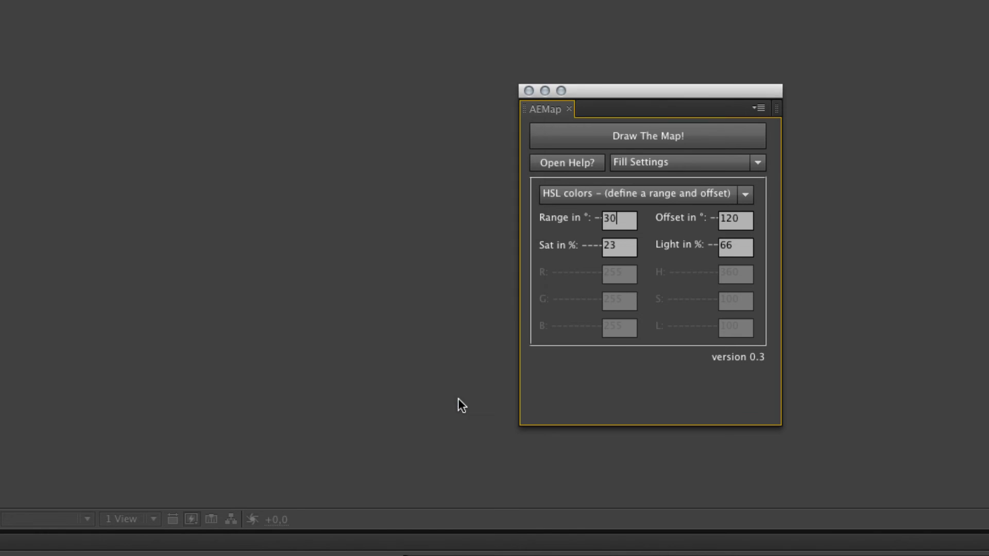
drag(617, 88, 615, 89)
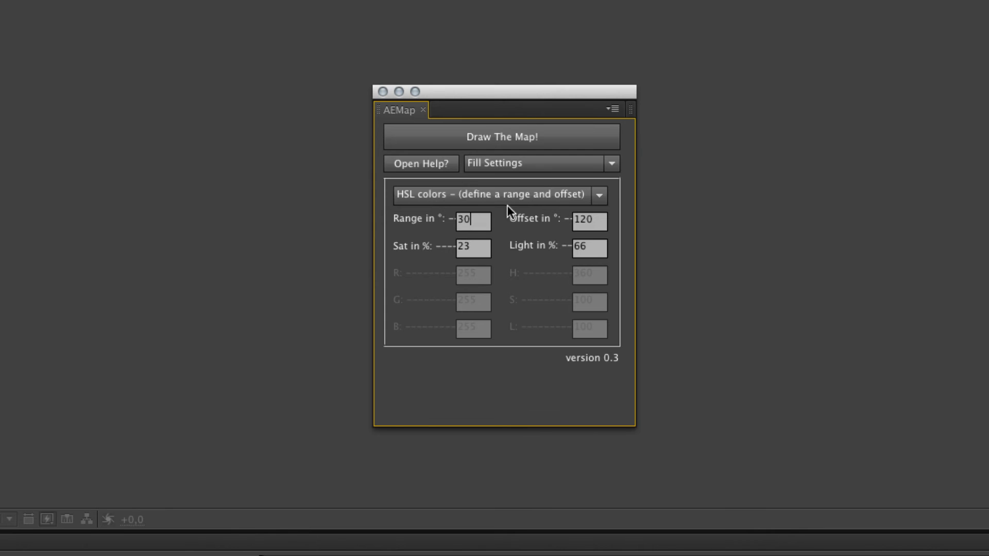
click(471, 195)
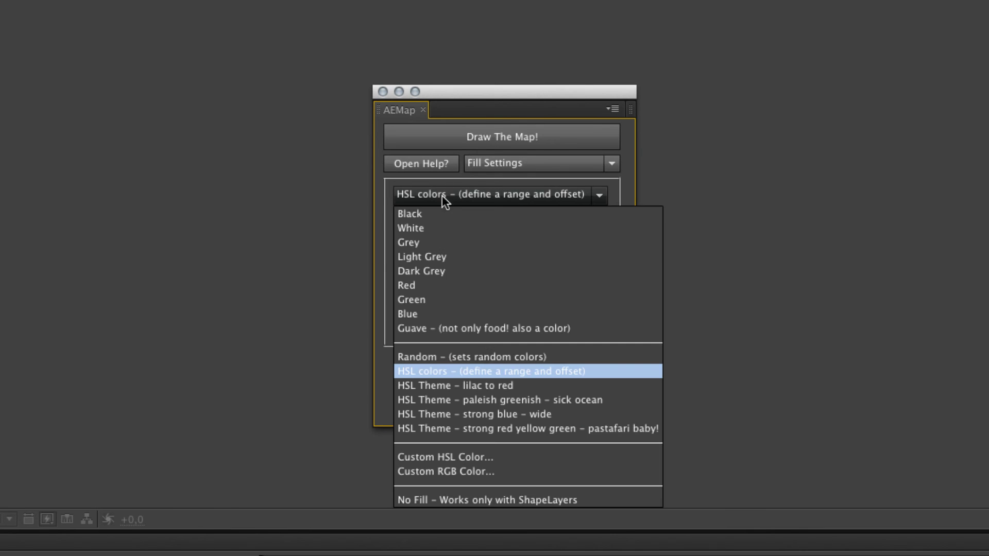
click(507, 455)
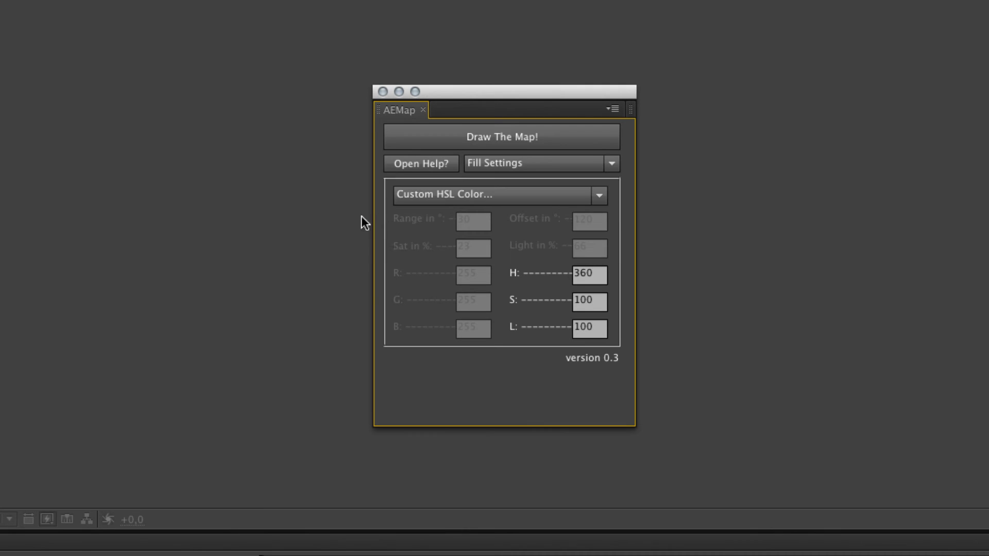
click(416, 194)
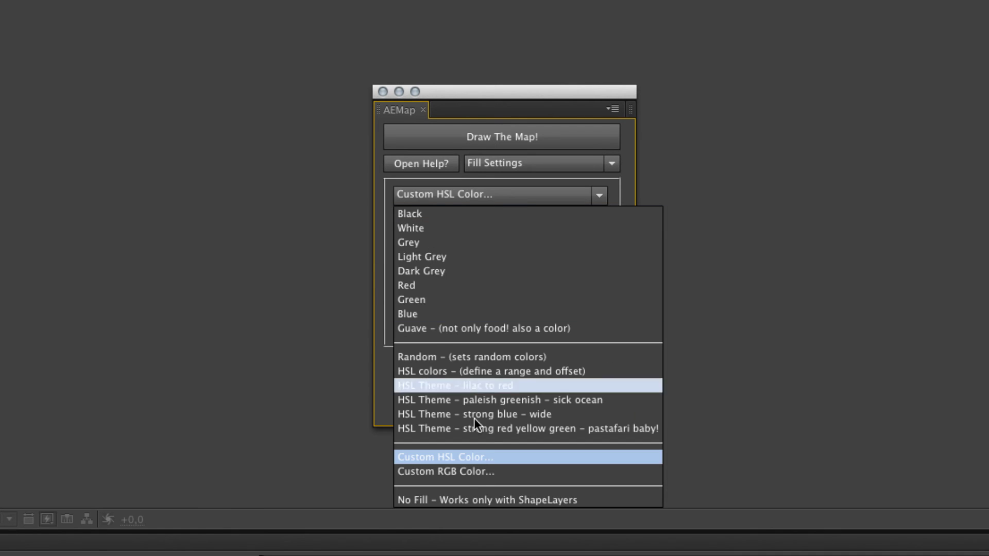
click(481, 469)
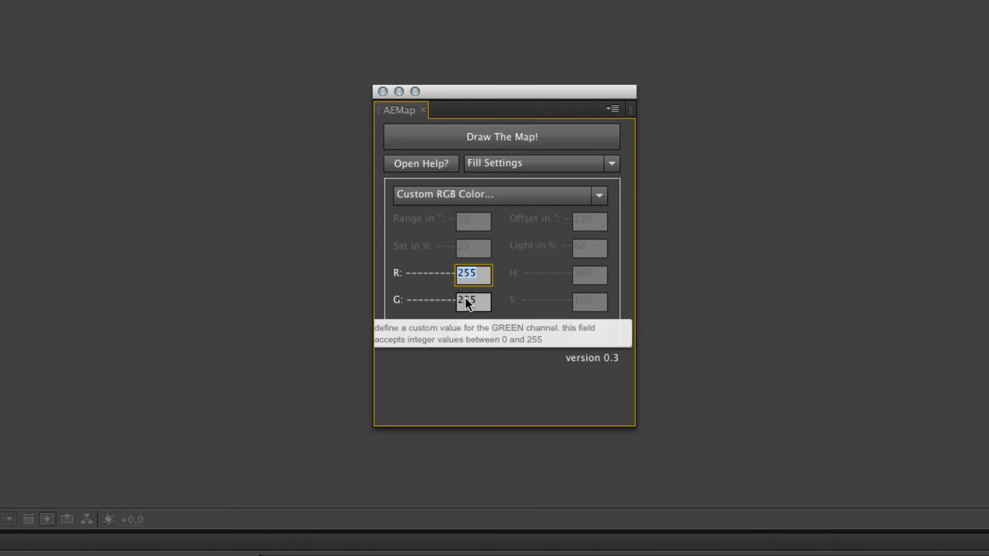
click(469, 195)
Choose No Fill for shape layers, return to Comp Settings and uncheck Use Timestamp.
click(488, 499)
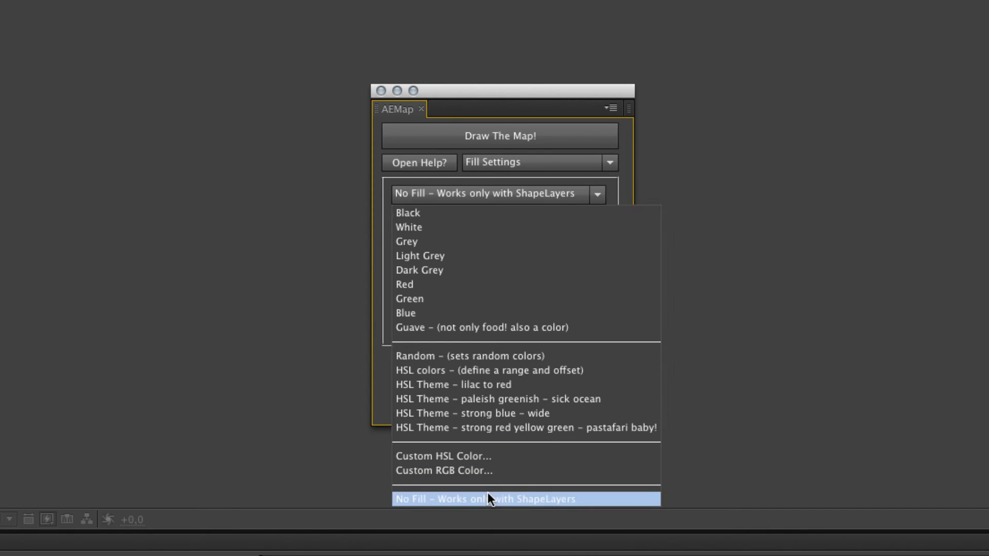
click(481, 162)
click(487, 179)
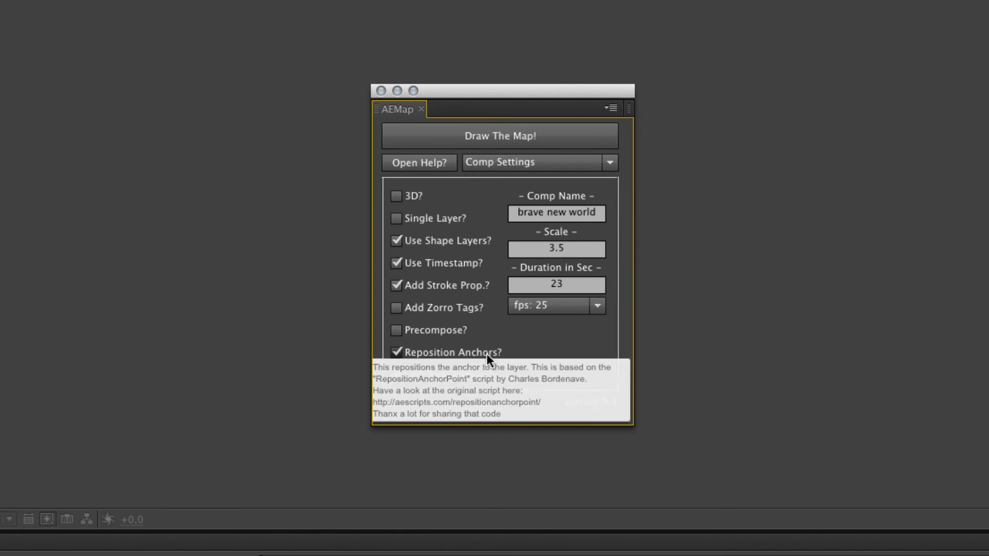
mouse_move(478, 353)
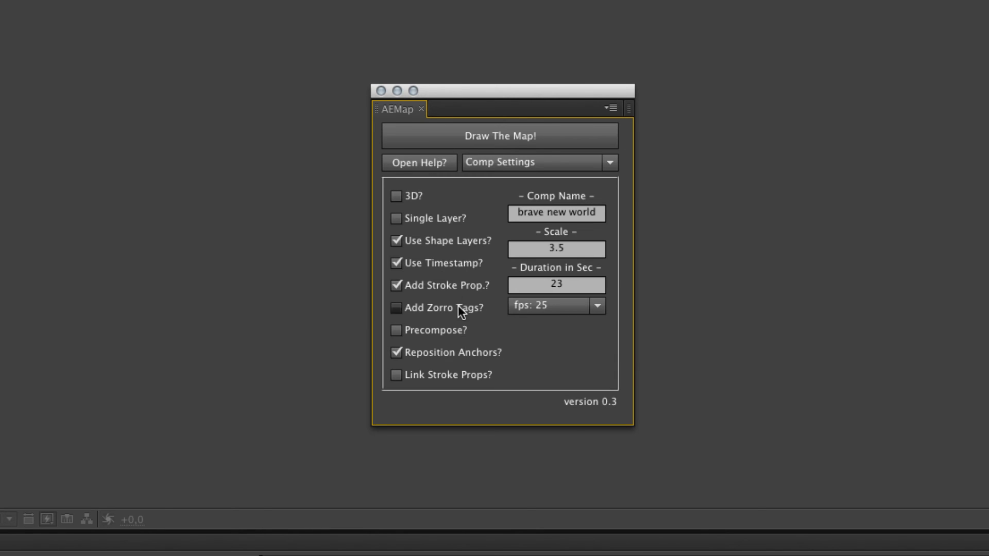
click(437, 263)
mouse_move(506, 161)
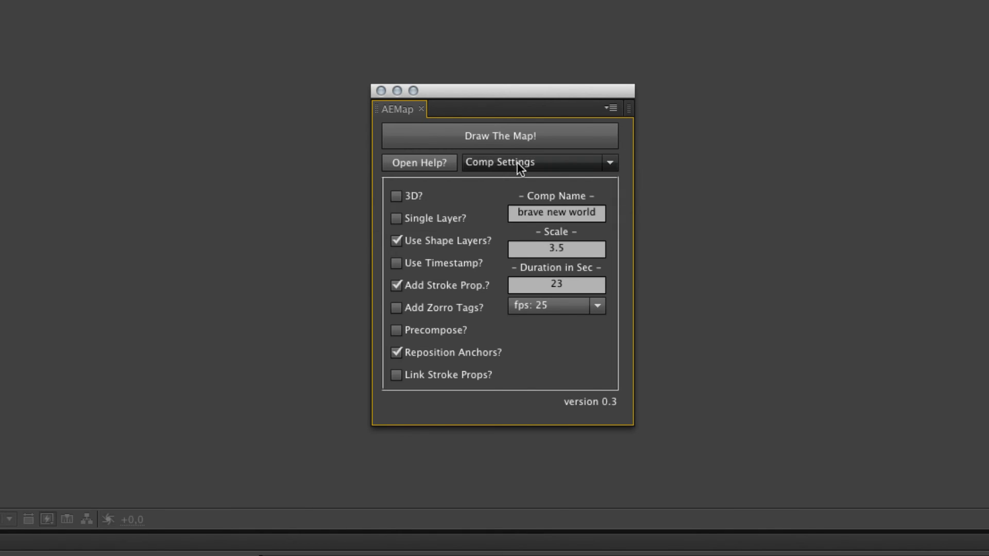
On the Contour Settings page, set the contour colour to Custom RGB 255, 255, 255 white.
click(549, 159)
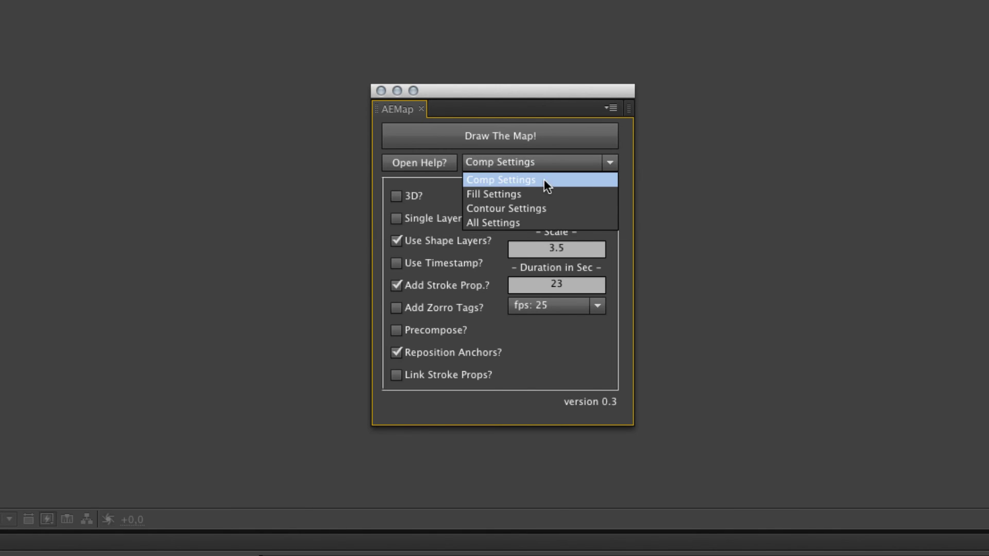
click(548, 207)
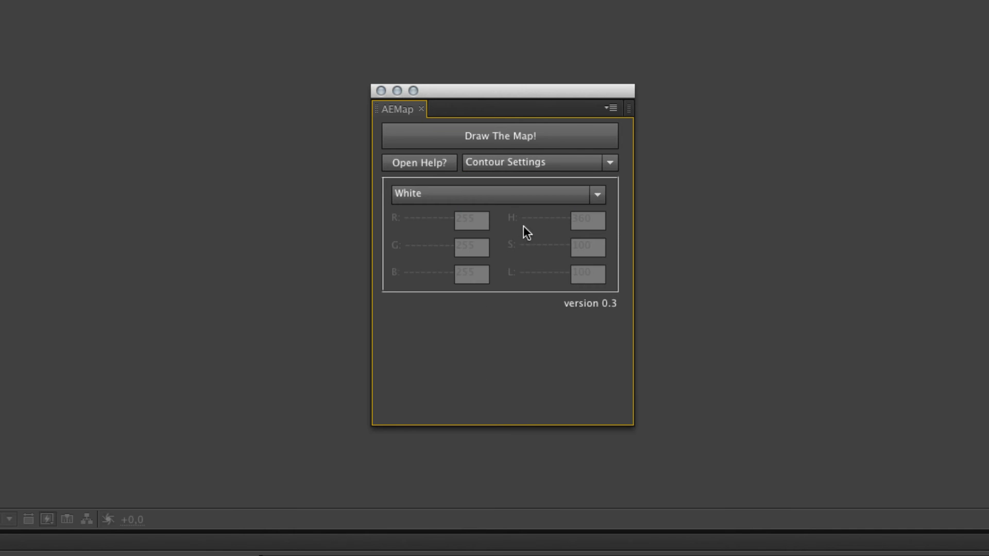
click(526, 193)
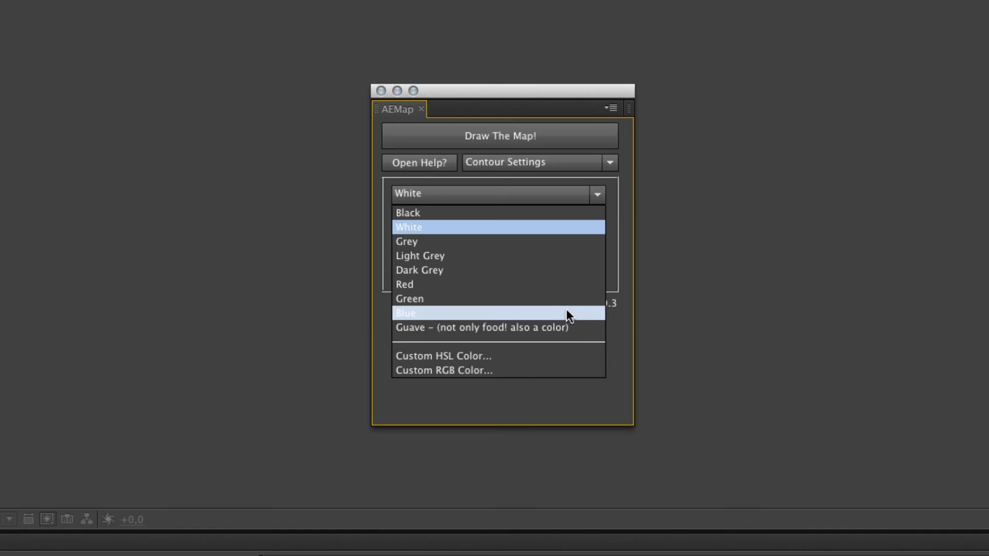
click(505, 356)
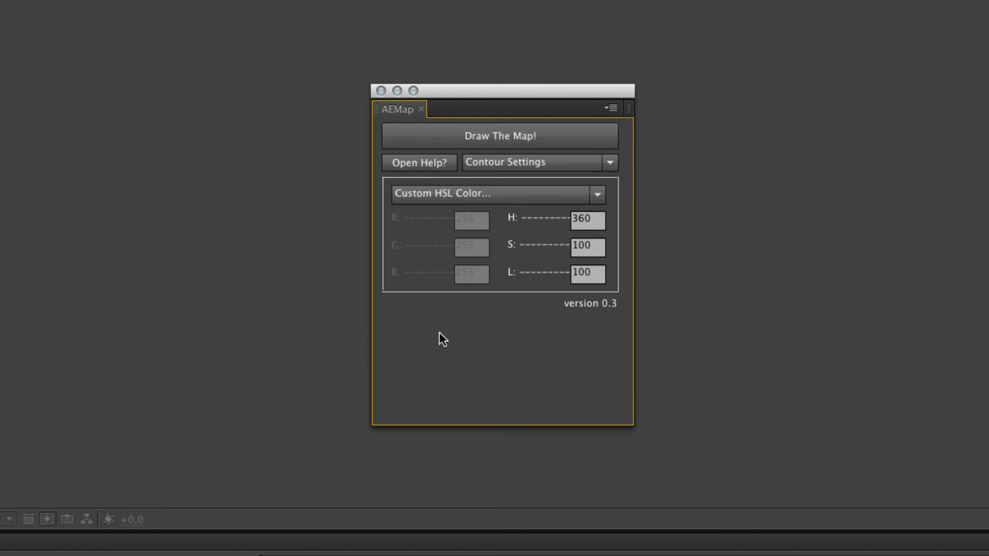
click(429, 193)
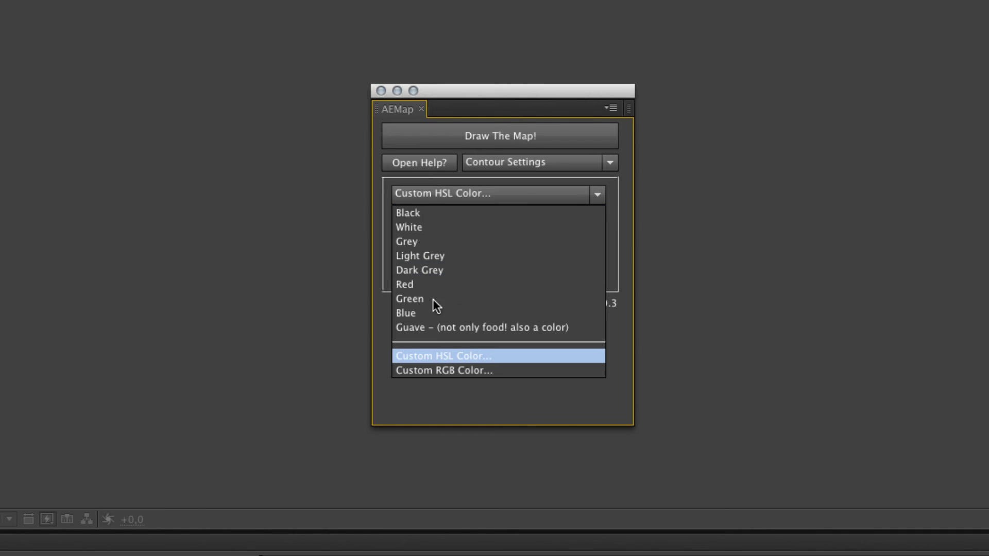
click(464, 372)
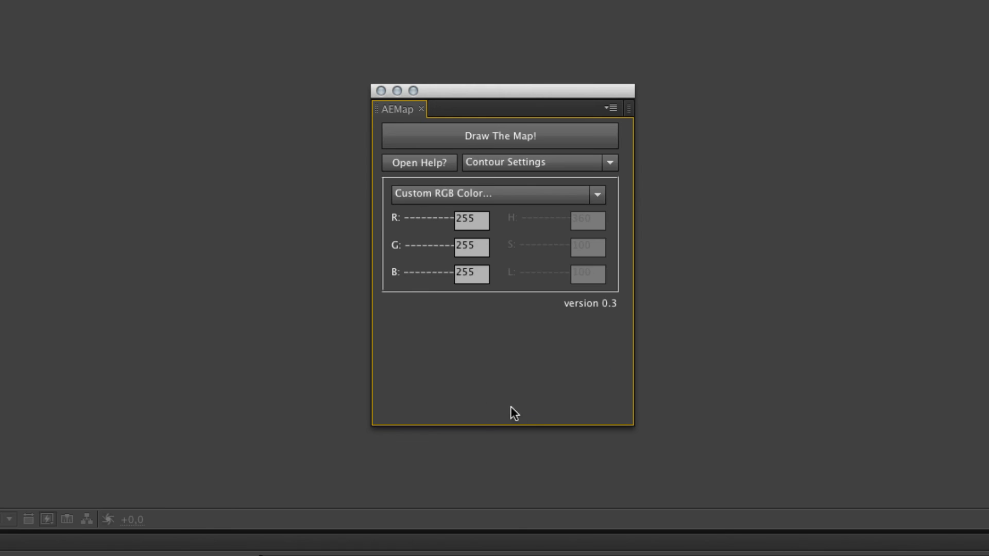
click(520, 162)
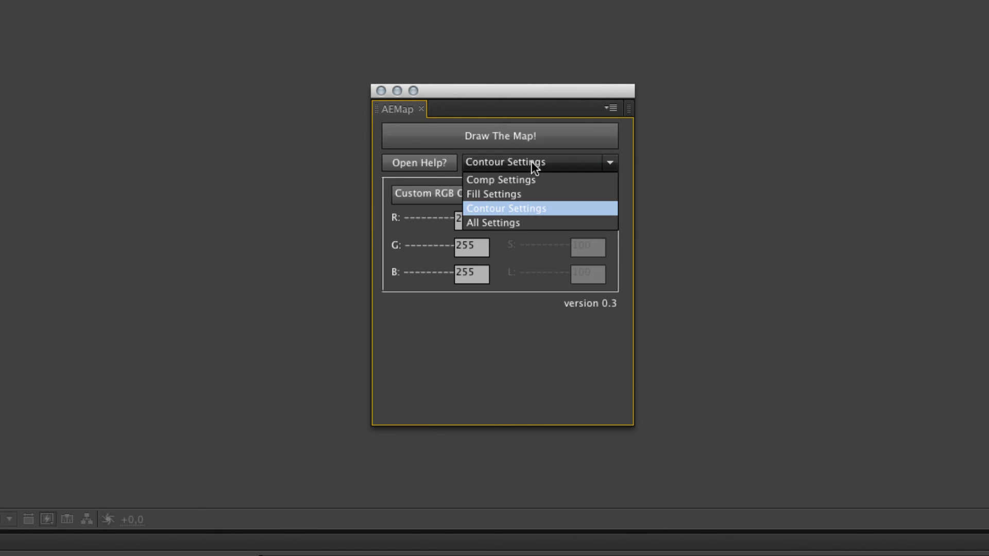
Show all AEMap settings in a taller, repositioned panel and enable 3D and Add Zorro Tags.
click(523, 220)
drag(568, 165, 569, 71)
drag(660, 370, 657, 438)
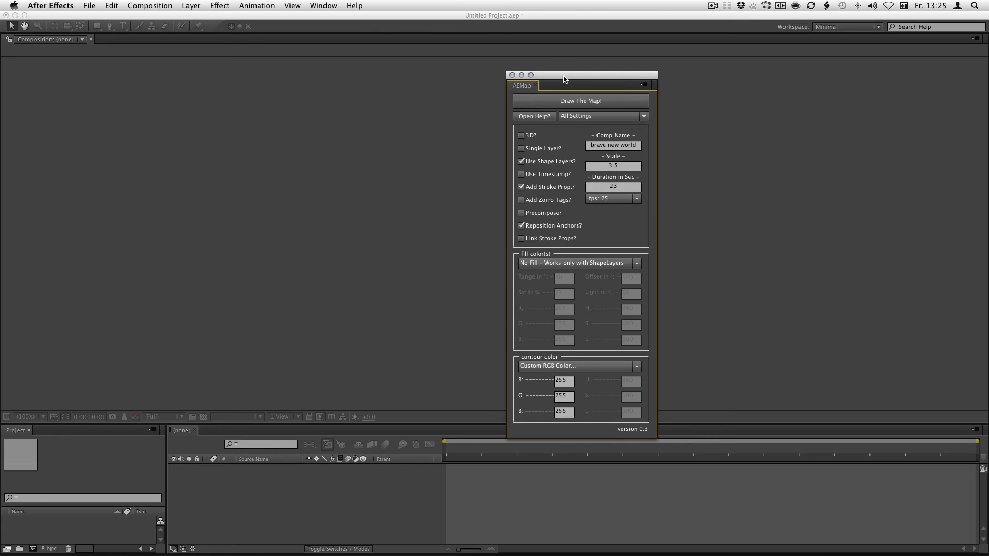
drag(561, 76, 447, 58)
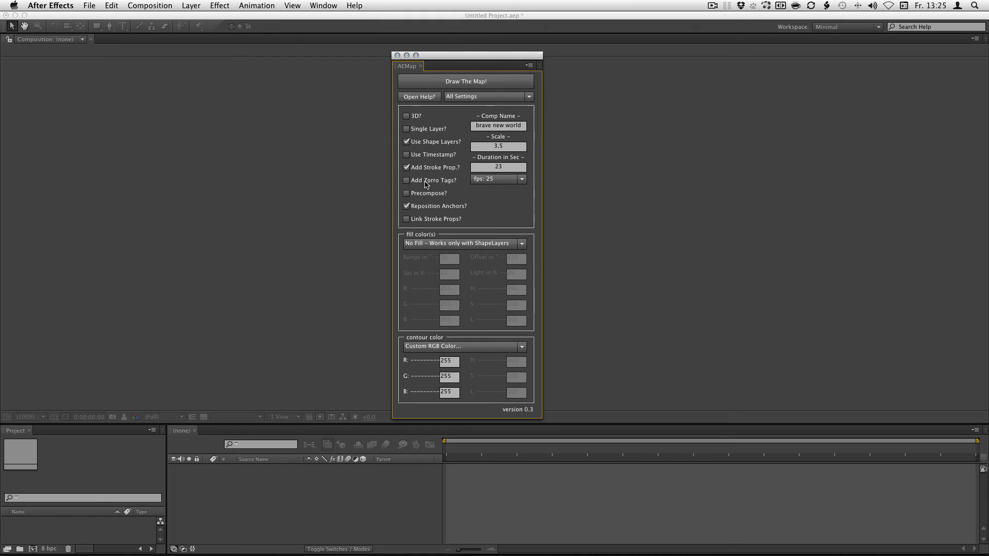
click(413, 119)
click(451, 184)
Draw the white-outlined world map, dismiss the completion notice, and launch Zorro-The Layer Tagger.jsx.
click(478, 81)
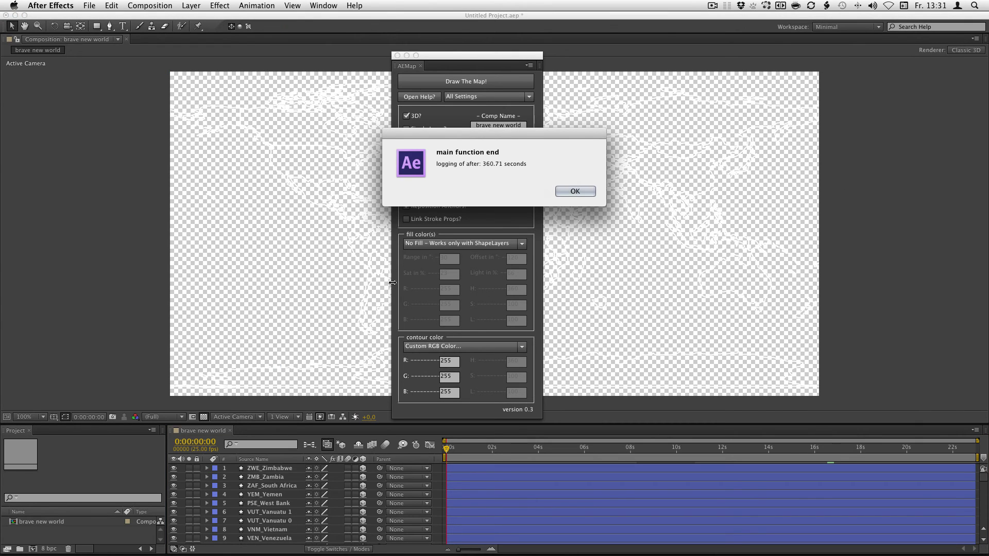
click(575, 191)
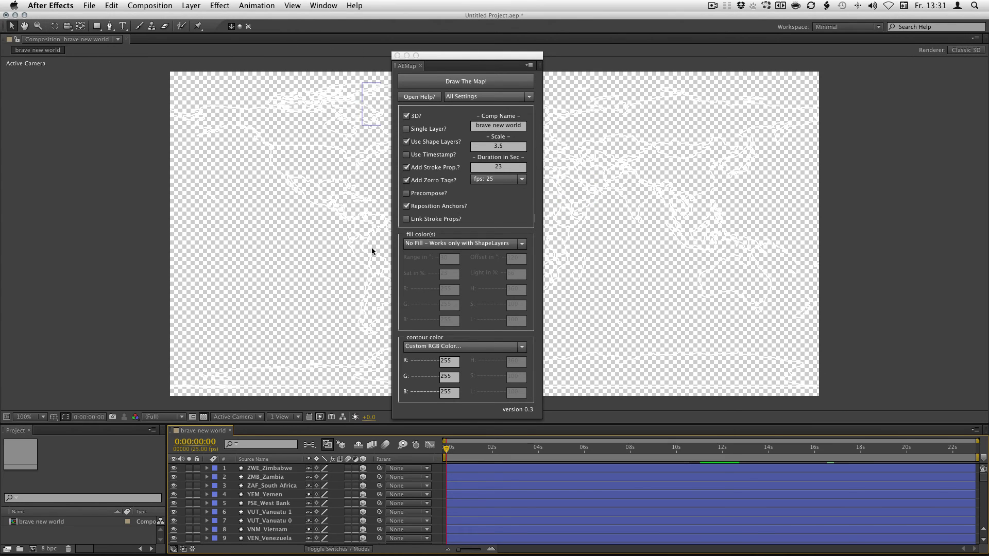
click(323, 5)
click(391, 408)
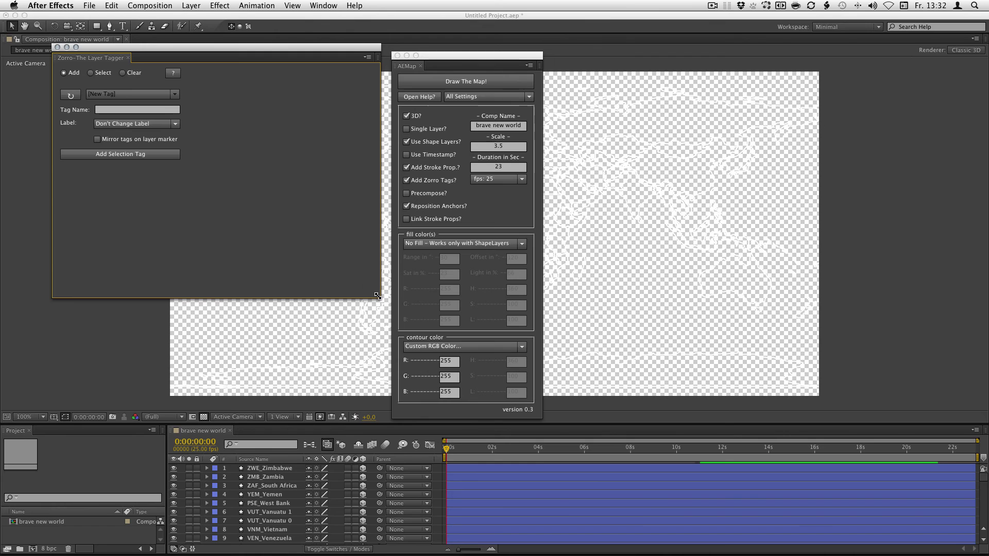
Dock the Zorro and AEMap panels together on the right and widen the composition view.
drag(377, 296, 186, 174)
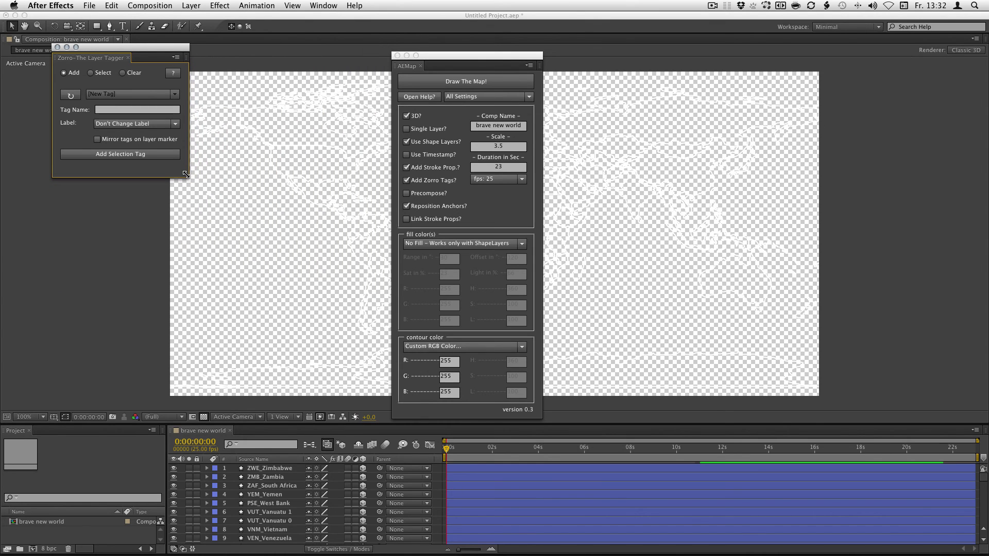
drag(69, 57, 978, 173)
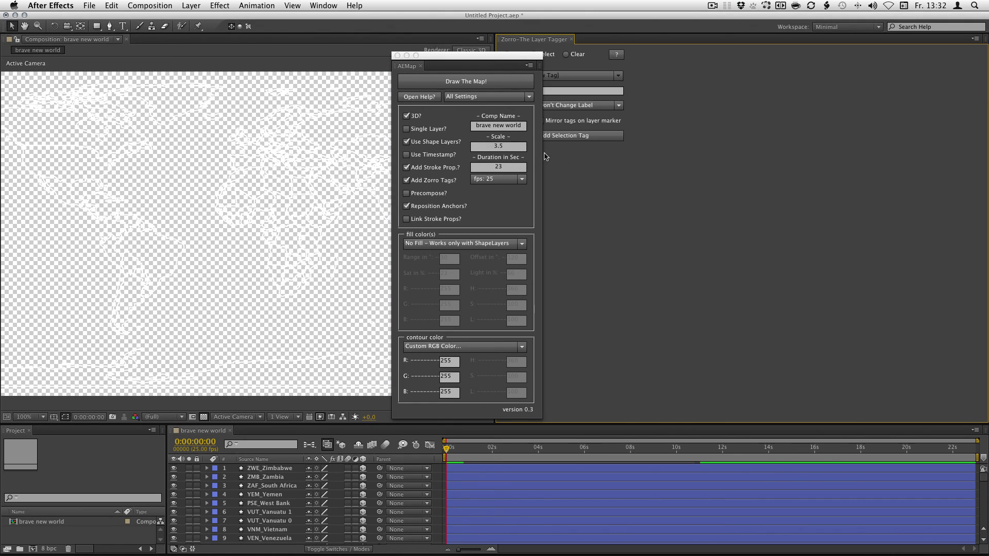
drag(442, 63, 543, 83)
drag(494, 115, 834, 116)
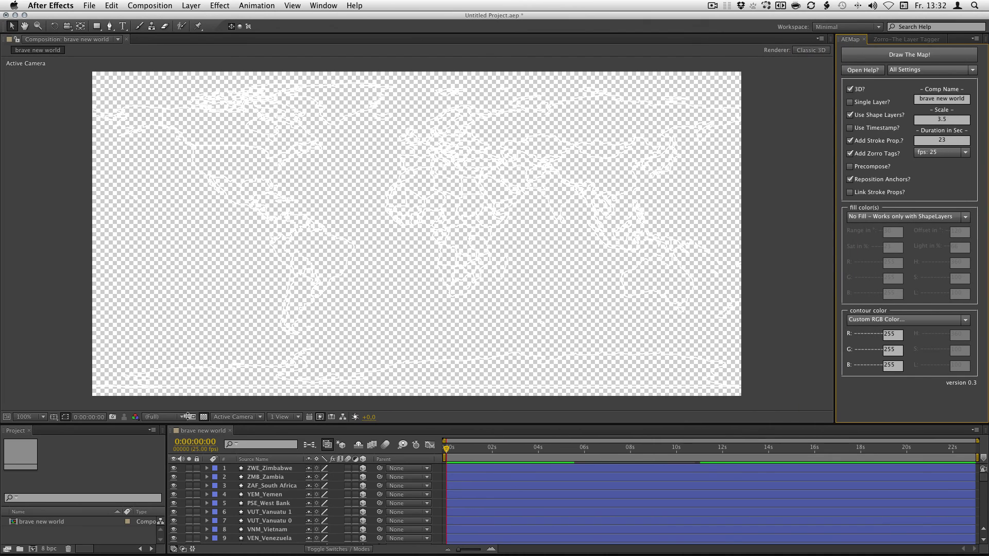
Show the map on a black background at full resolution and enlarge the timeline.
click(204, 416)
click(166, 416)
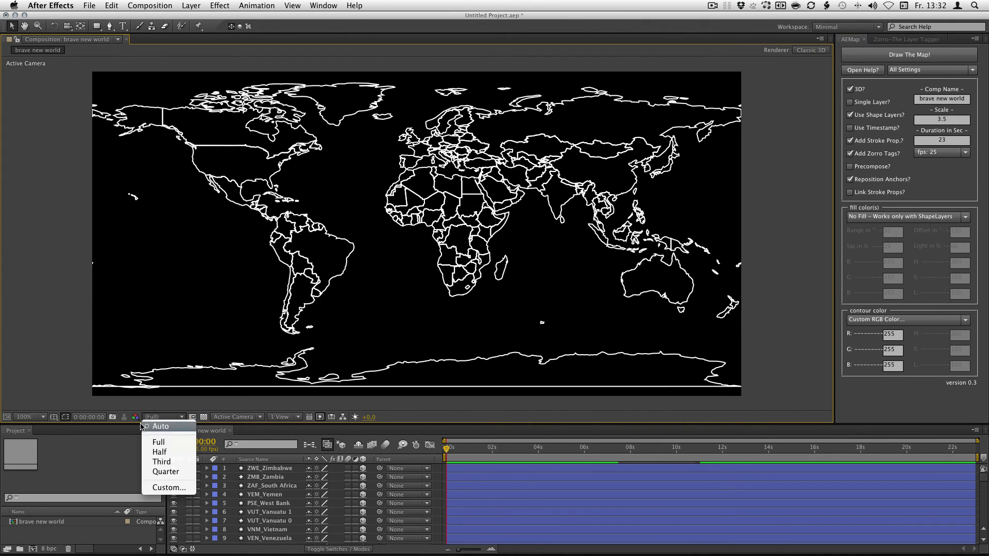
click(262, 427)
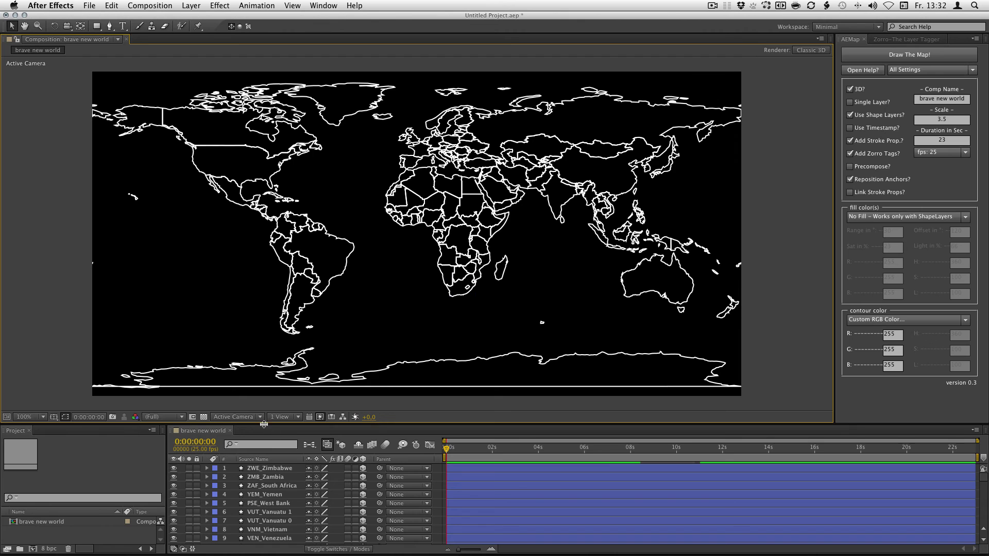
drag(263, 424, 264, 320)
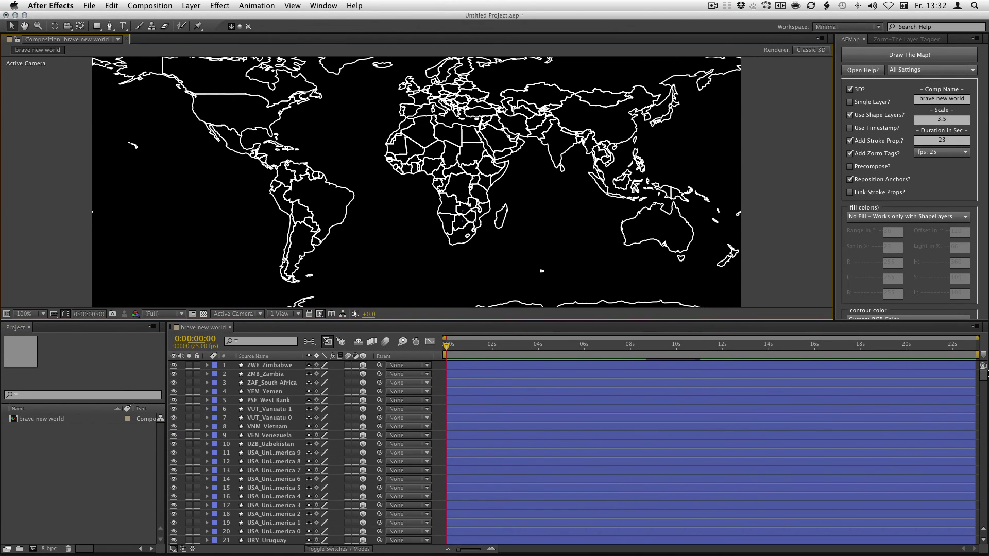
scroll(983, 378, down, 20)
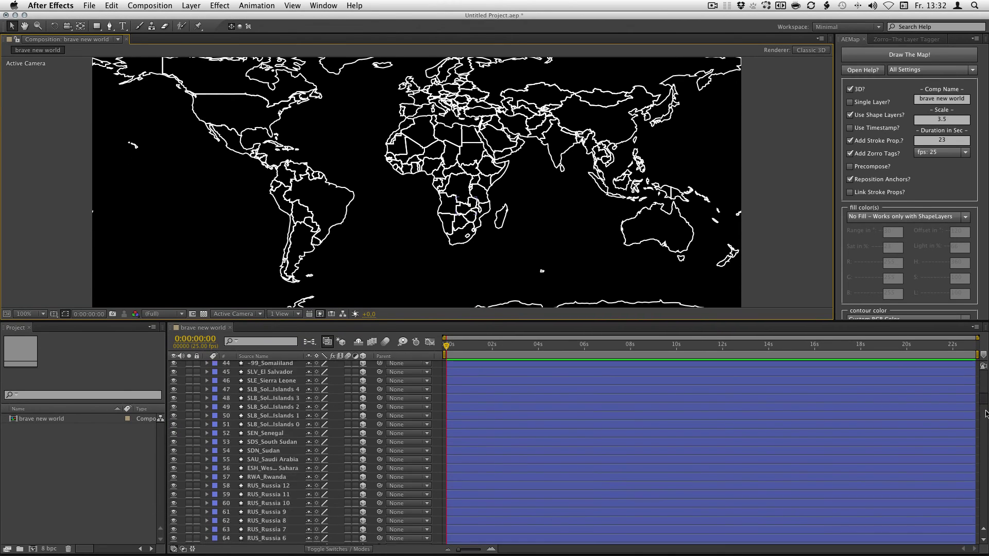
scroll(986, 498, up, 20)
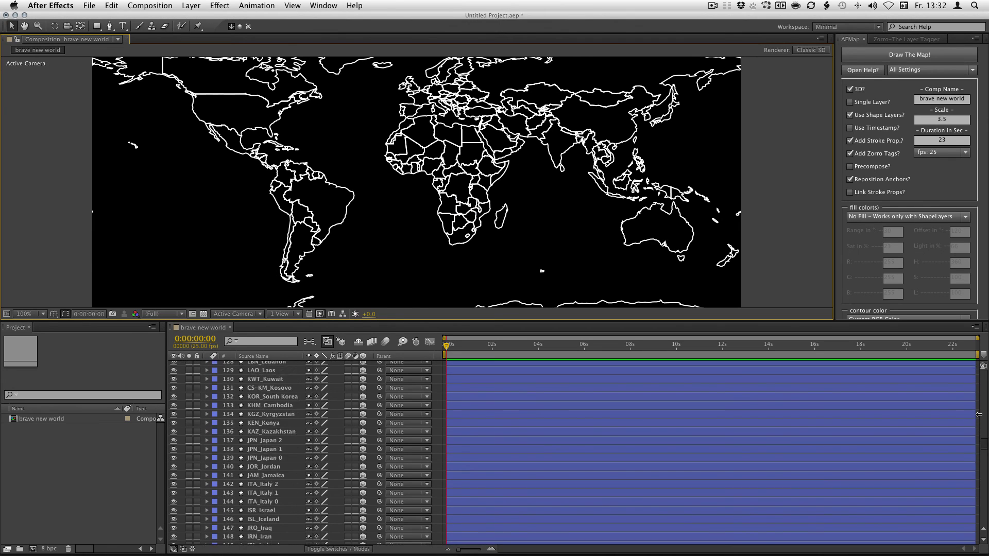
Add the Comment column to the timeline to list each country layer's tag.
right_click(297, 358)
mouse_move(332, 391)
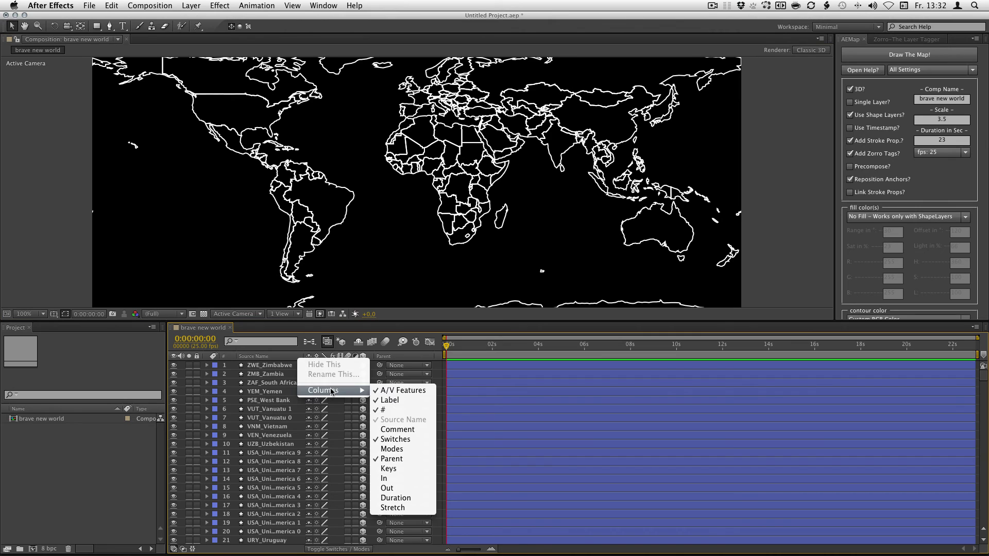
click(411, 431)
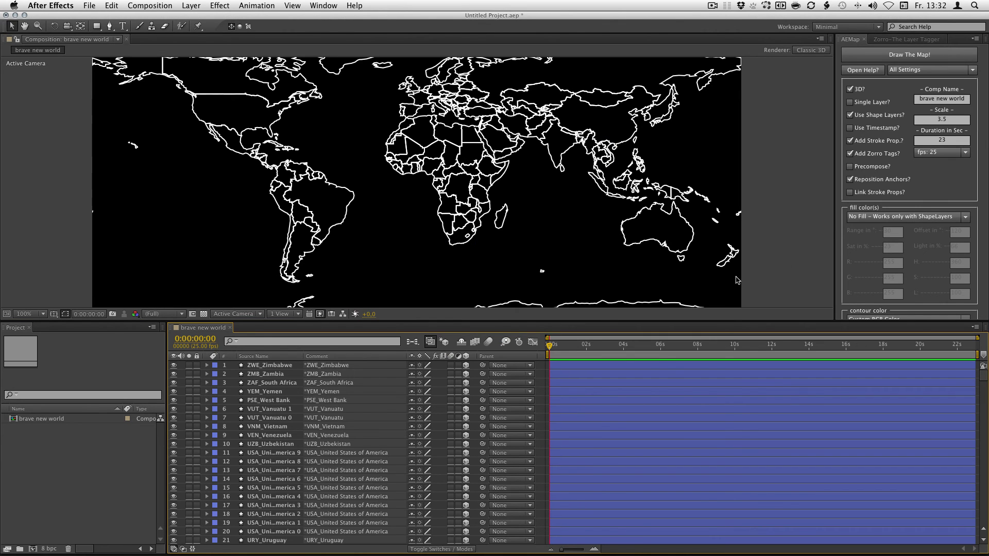
In Zorro's Select mode, pick the GAB_Gabon tag from the tag list.
click(895, 41)
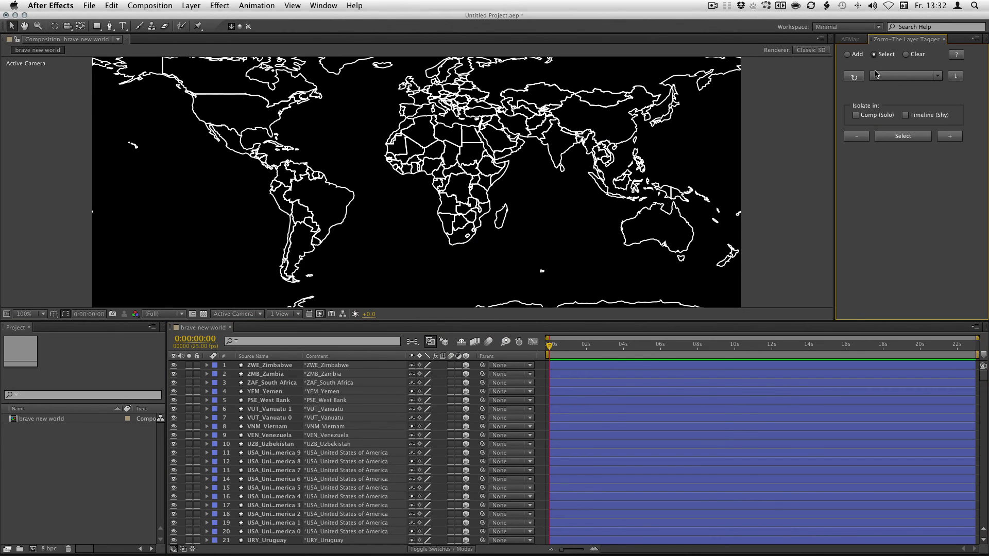
click(880, 55)
click(918, 77)
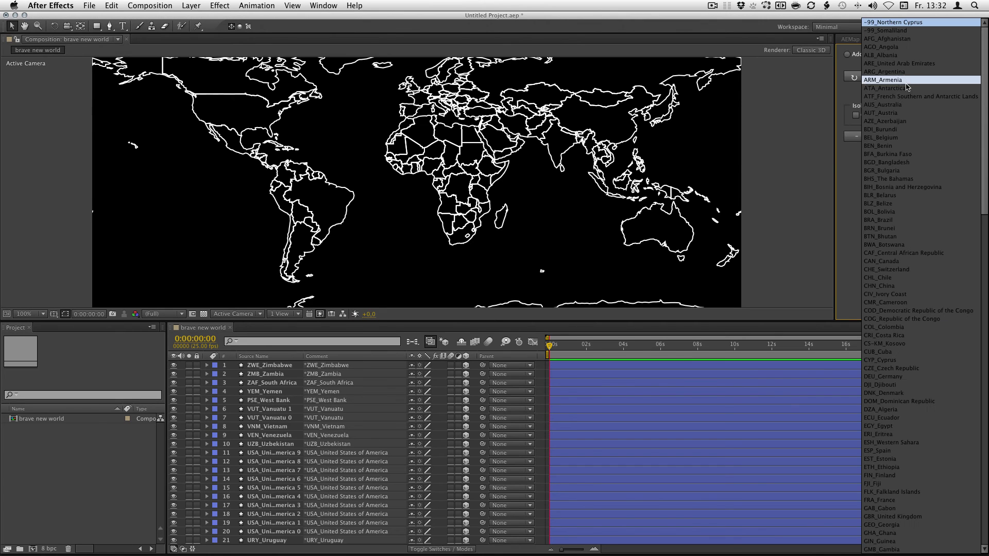
scroll(984, 161, down, 2)
drag(985, 161, 984, 230)
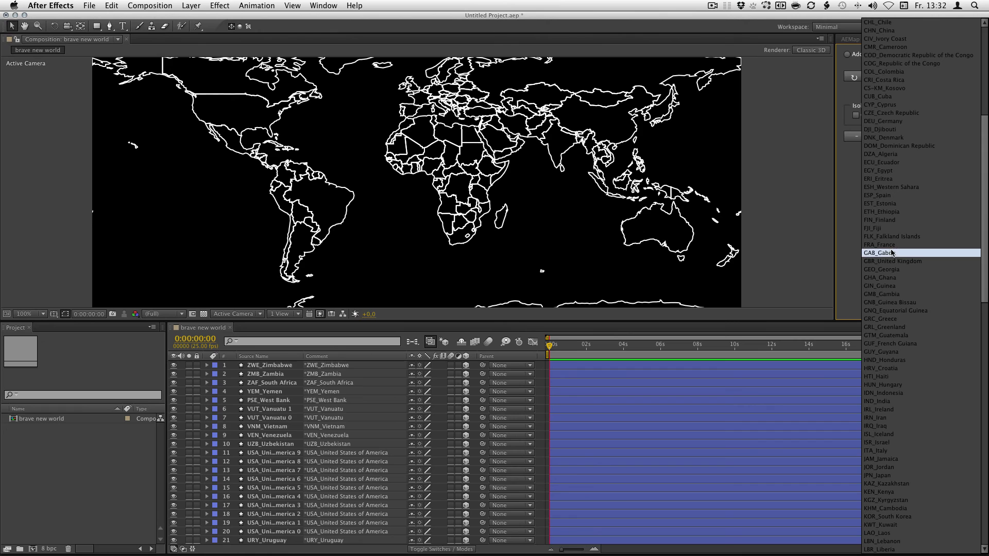
click(902, 254)
Isolate the Gabon layer using Timeline (Shy), dismissing the shy-override warning.
click(905, 114)
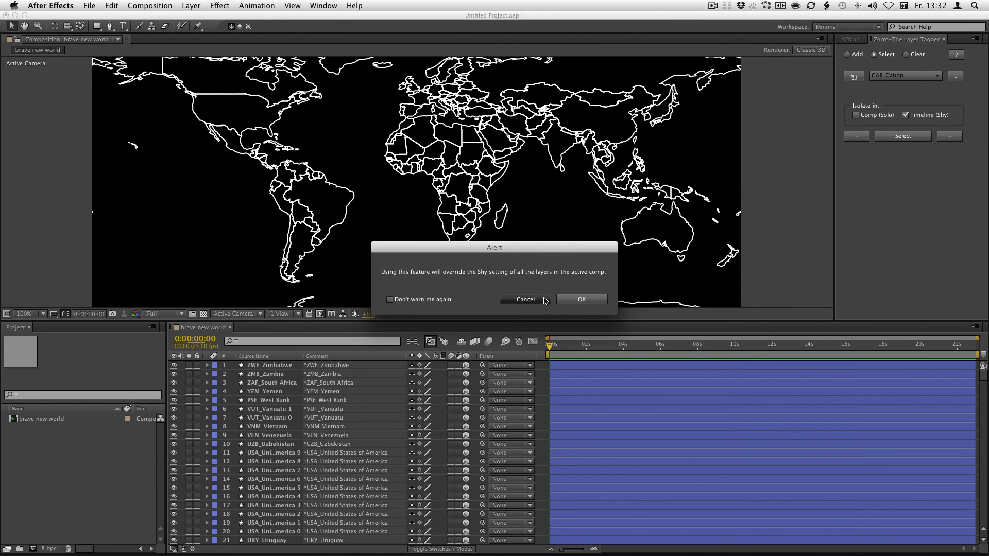
click(545, 300)
click(905, 137)
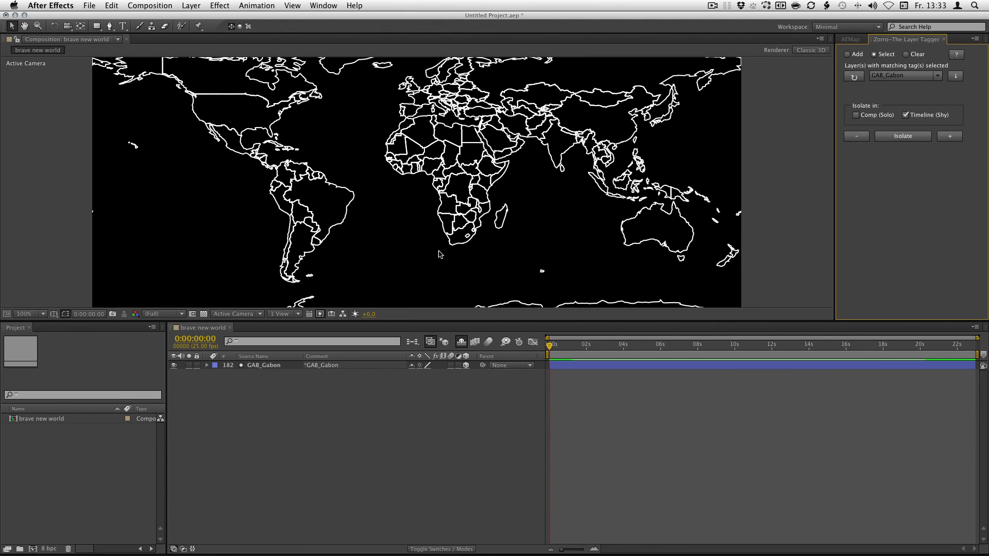
click(188, 365)
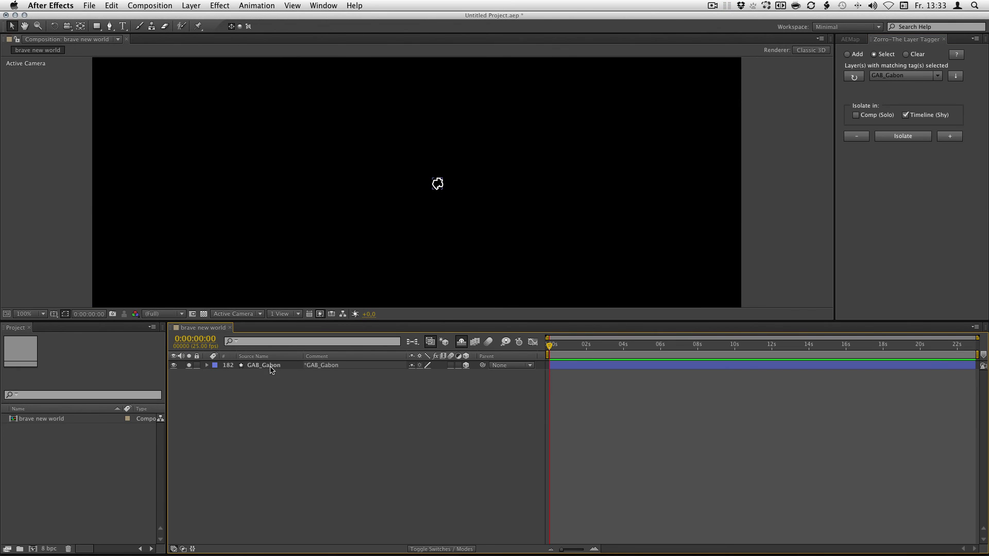
click(252, 367)
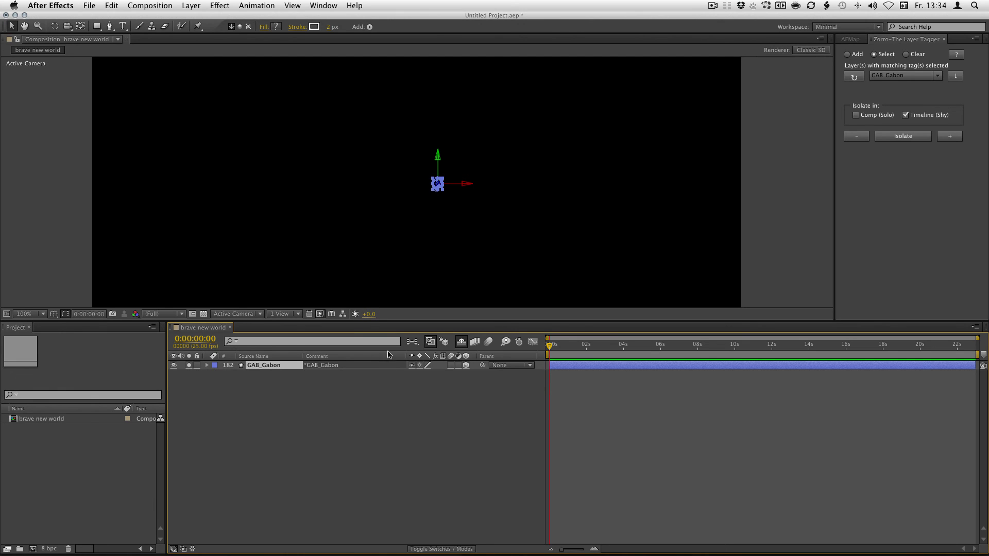
click(359, 399)
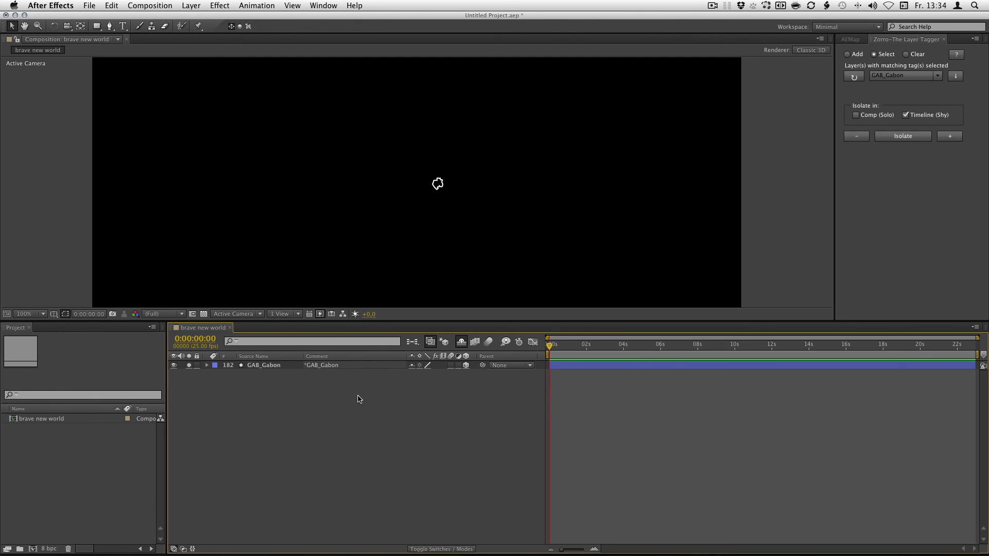
click(269, 367)
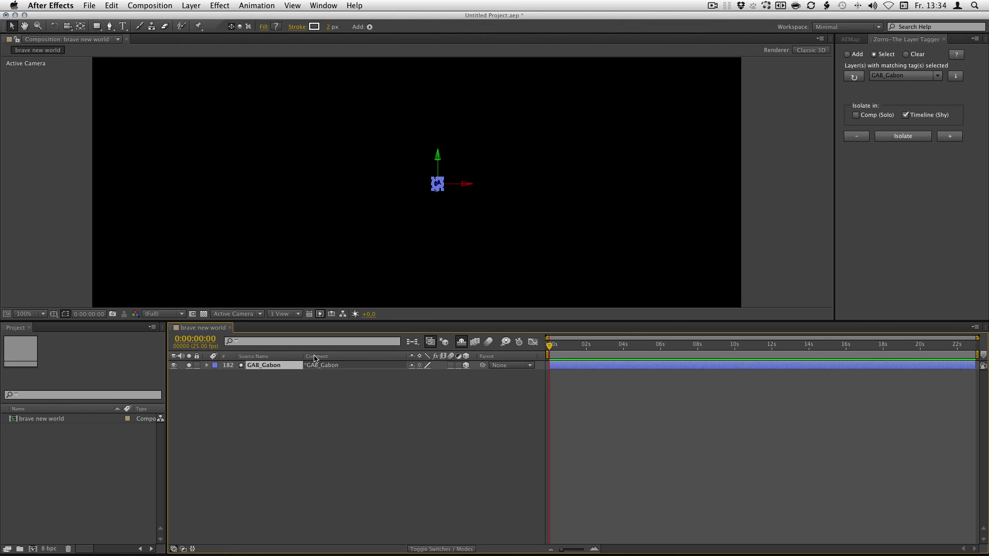
click(38, 26)
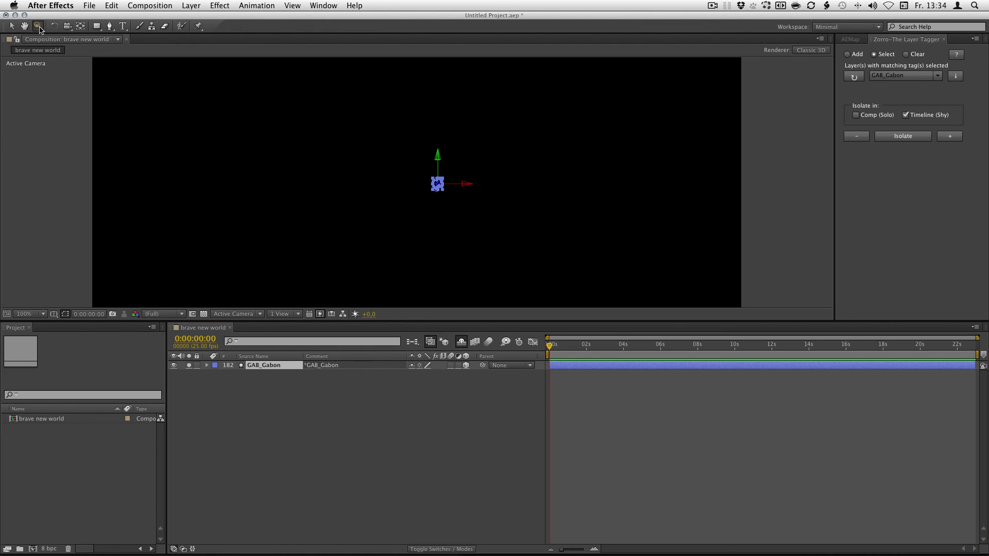
drag(399, 143, 490, 220)
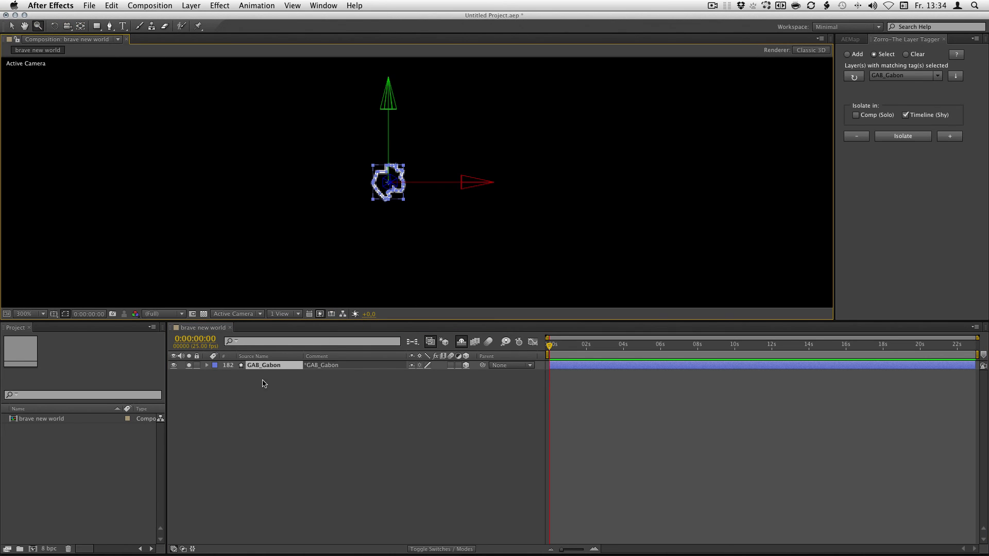
drag(342, 130, 420, 202)
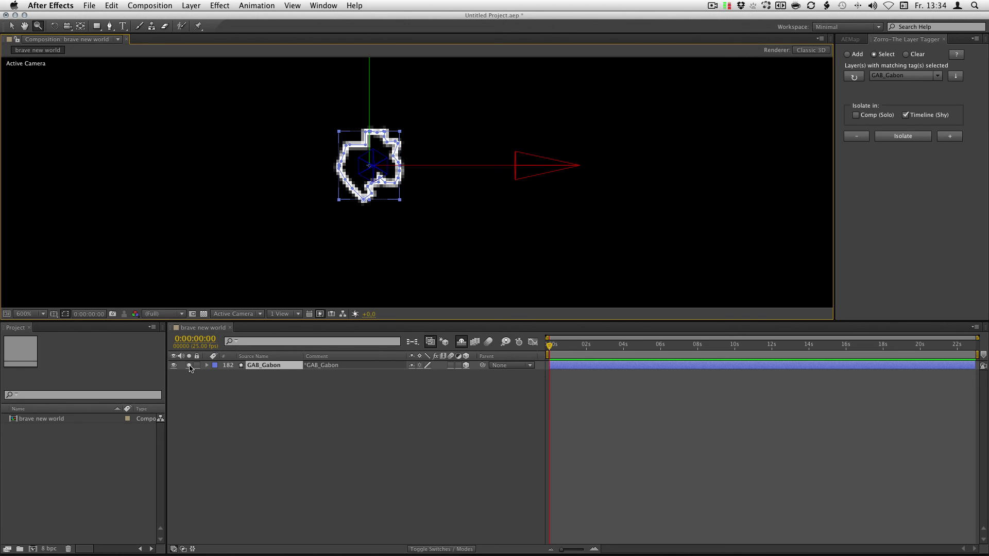
click(189, 365)
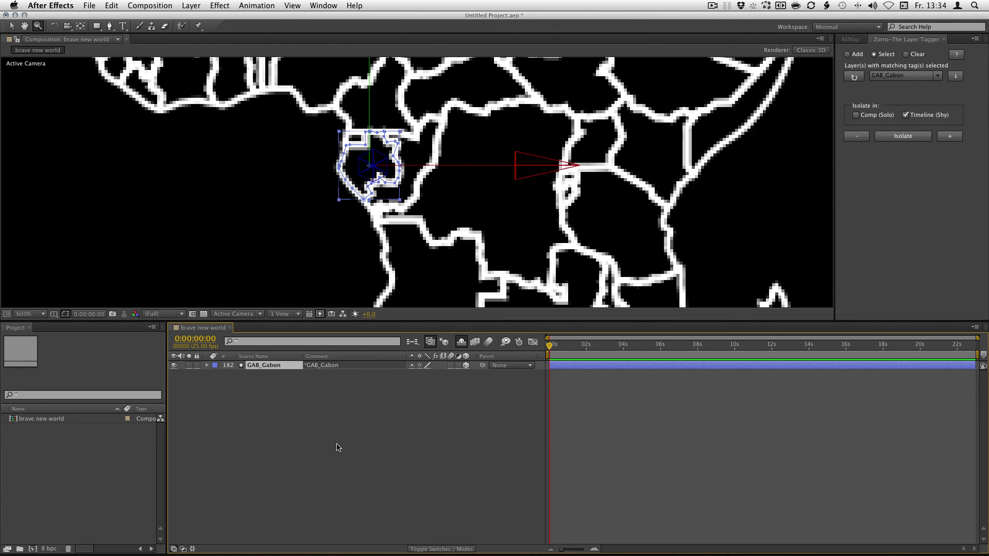
key(comma)
key(comma)
key(comma)
key(comma)
key(comma)
key(comma)
key(comma)
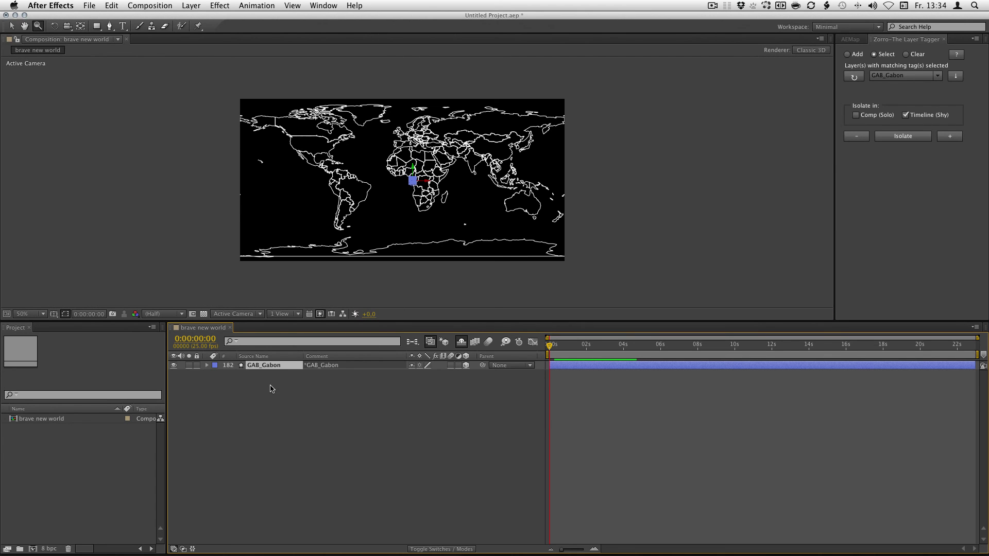
Reopen AEMap settings beside an enlarged viewer, edit Scale to 'v3.5', and deselect GAB_Gabon.
click(849, 39)
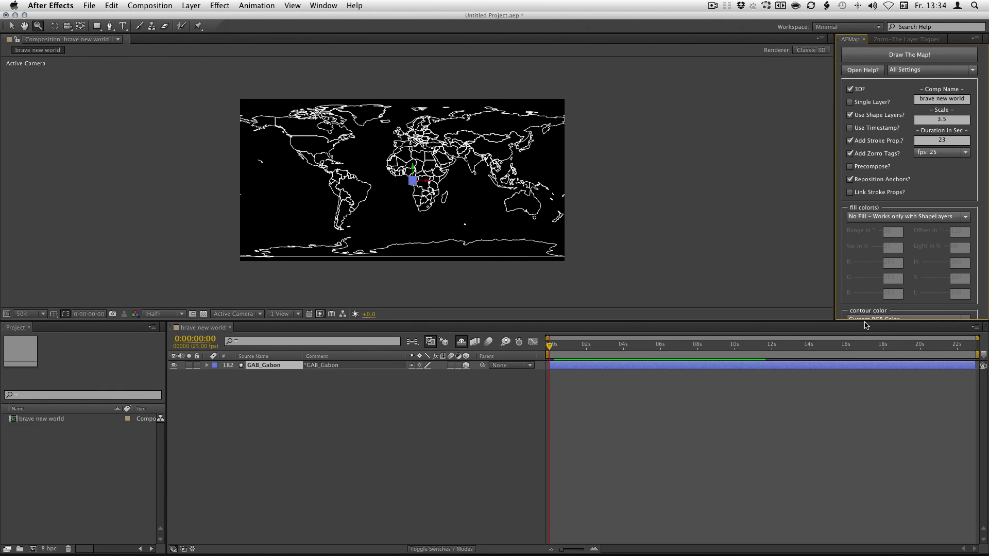
drag(865, 323, 848, 397)
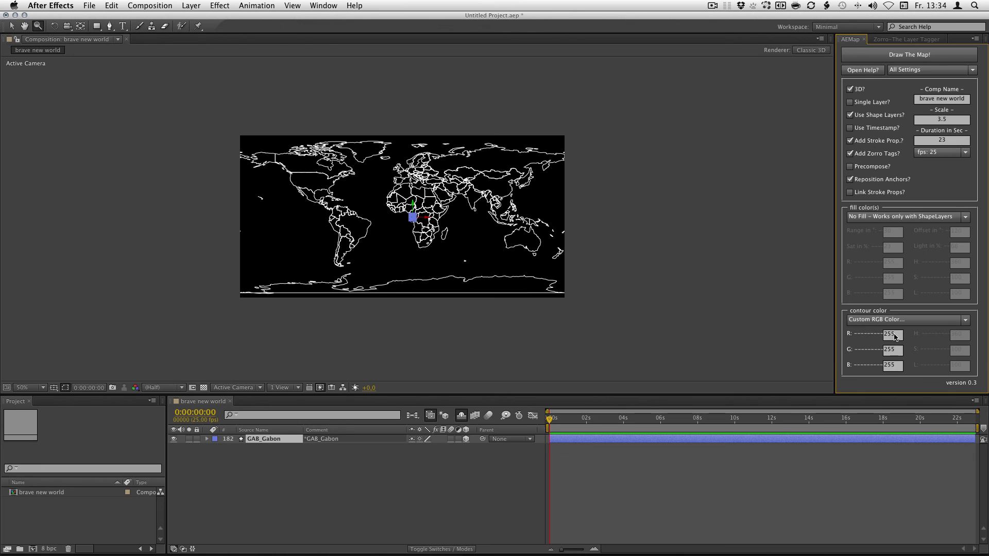
click(934, 120)
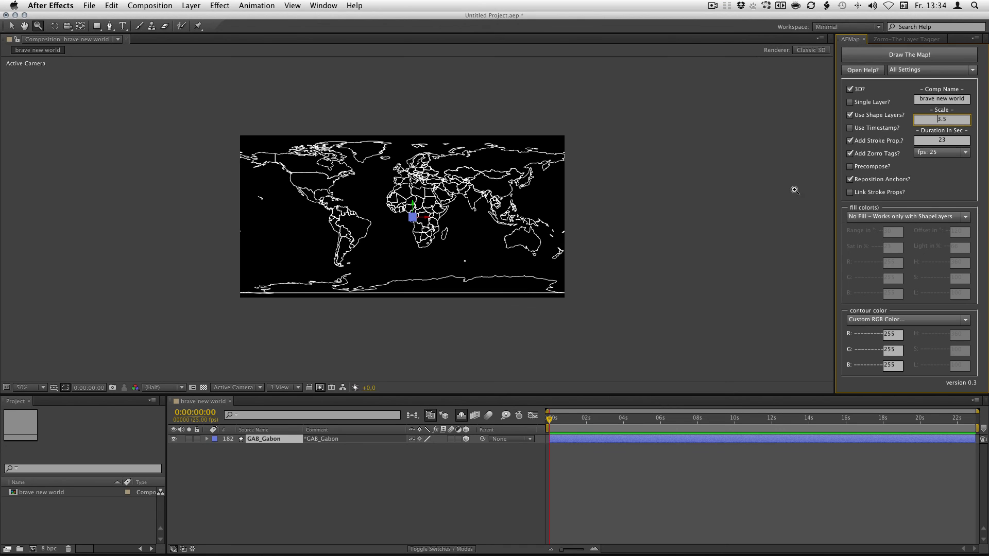
text(v)
click(12, 26)
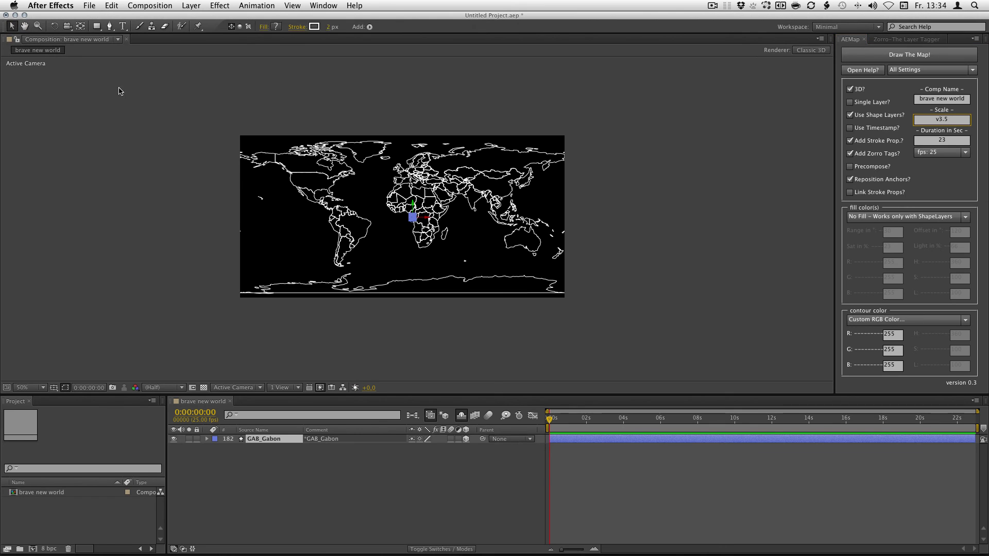
click(430, 463)
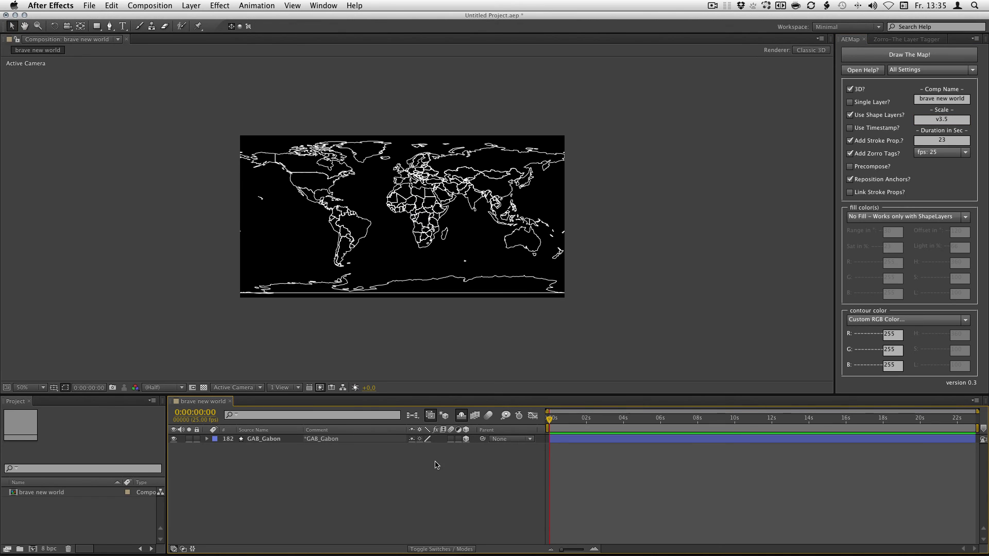